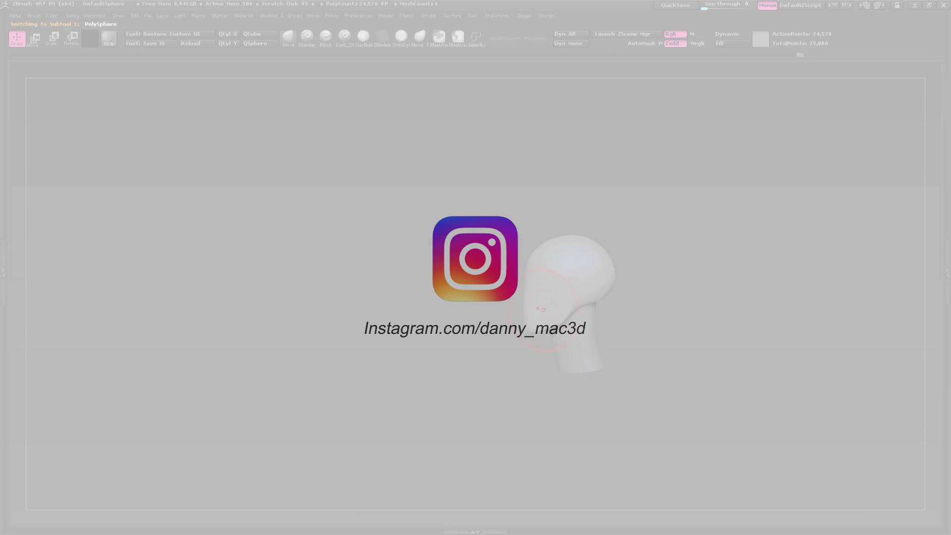
# Append a Sphere3D as a new subtool alongside the head
pyautogui.moveTo(515, 297); pyautogui.dragTo(490, 257)
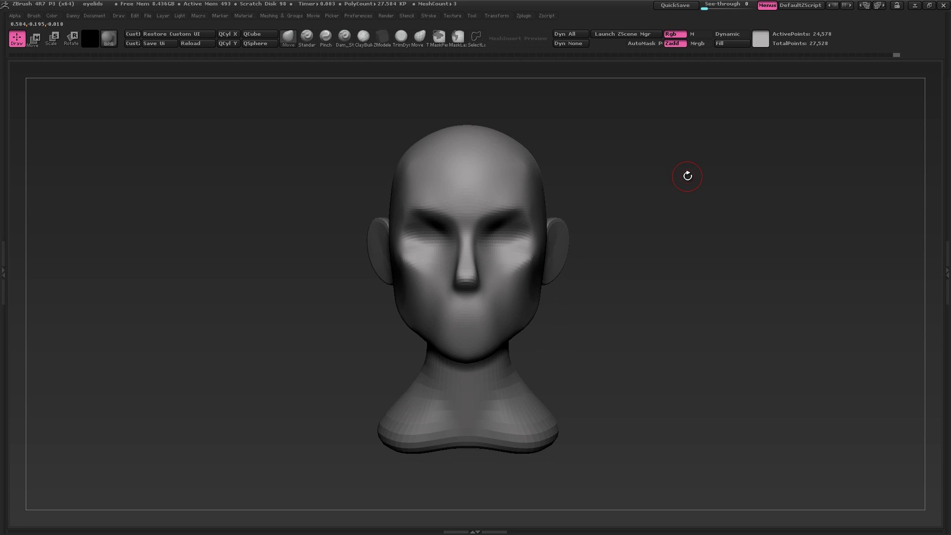
pyautogui.keyDown('alt'); pyautogui.moveTo(597, 239); pyautogui.dragTo(628, 211); pyautogui.keyUp('alt')
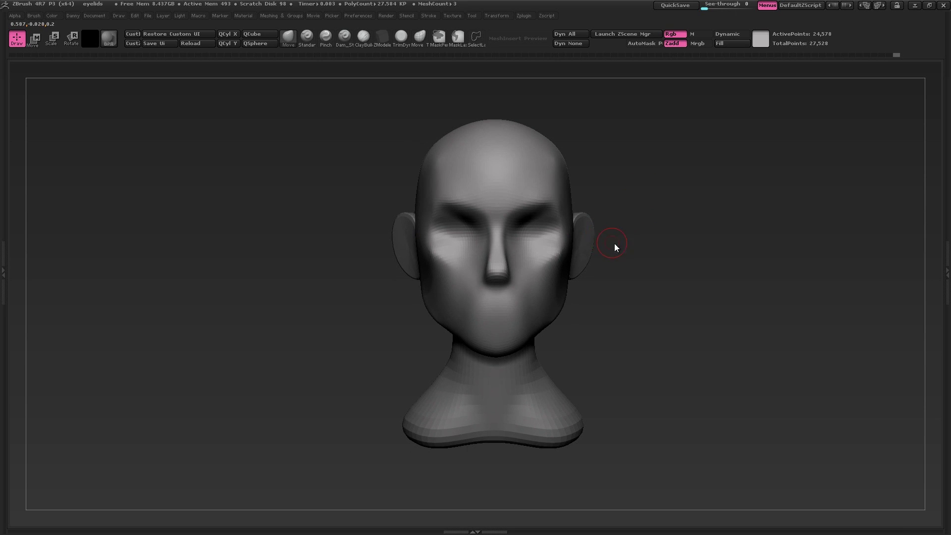
pyautogui.press('F1')
pyautogui.click(499, 293)
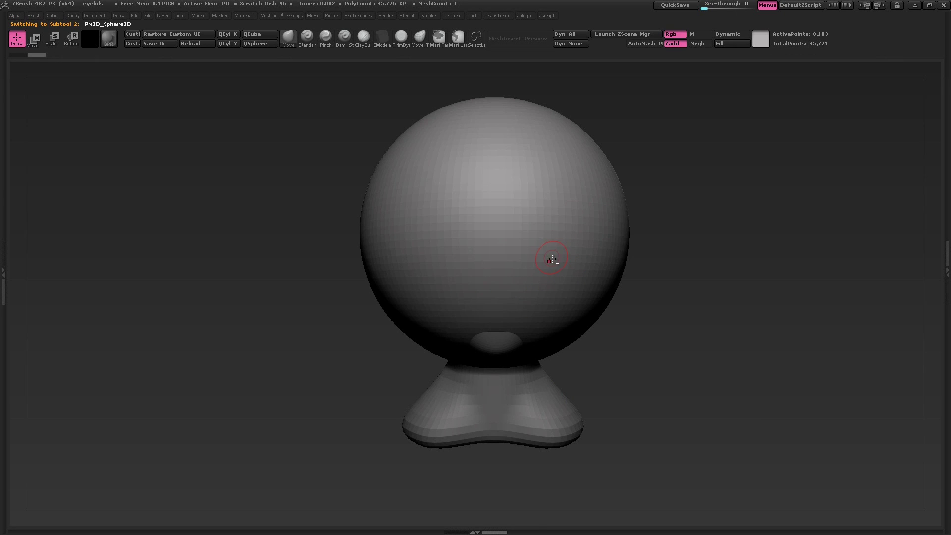
# Scale the appended sphere down to eyeball size and move it into the eye socket on one side of the face
pyautogui.press('e')
pyautogui.moveTo(555, 267); pyautogui.dragTo(587, 282)
pyautogui.press('w')
pyautogui.keyDown('shift'); pyautogui.moveTo(639, 253); pyautogui.dragTo(554, 262, button='right'); pyautogui.keyUp('shift')
pyautogui.moveTo(549, 258)
pyautogui.keyDown('shift'); pyautogui.mouseDown()
pyautogui.moveTo(494, 313)
pyautogui.moveTo(535, 285)
pyautogui.mouseUp(); pyautogui.keyUp('shift')
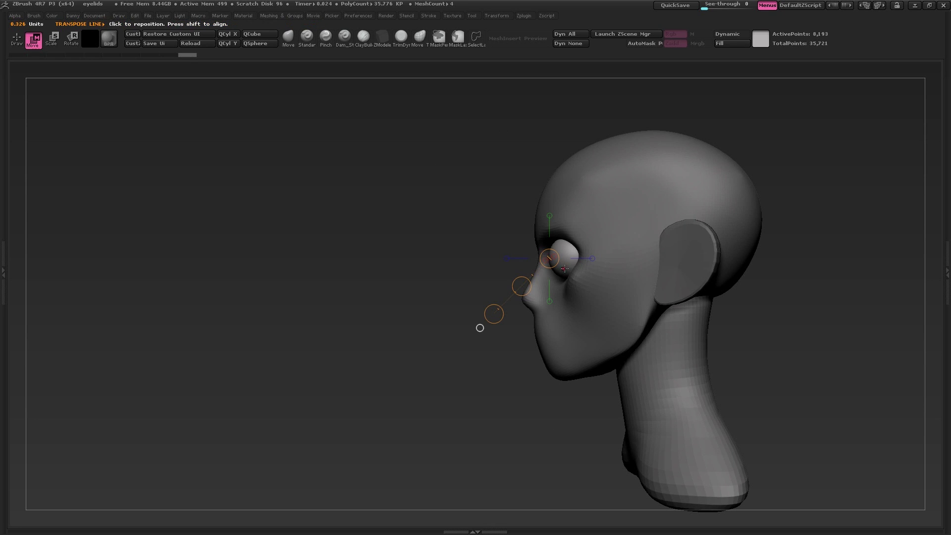
# Refine the eyeball's scale and its position in the socket from the side and front views
pyautogui.press('e')
pyautogui.moveTo(570, 253)
pyautogui.mouseDown()
pyautogui.moveTo(518, 306)
pyautogui.moveTo(534, 290)
pyautogui.mouseUp()
pyautogui.keyDown('shift'); pyautogui.moveTo(510, 316); pyautogui.dragTo(570, 317, button='right'); pyautogui.keyUp('shift')
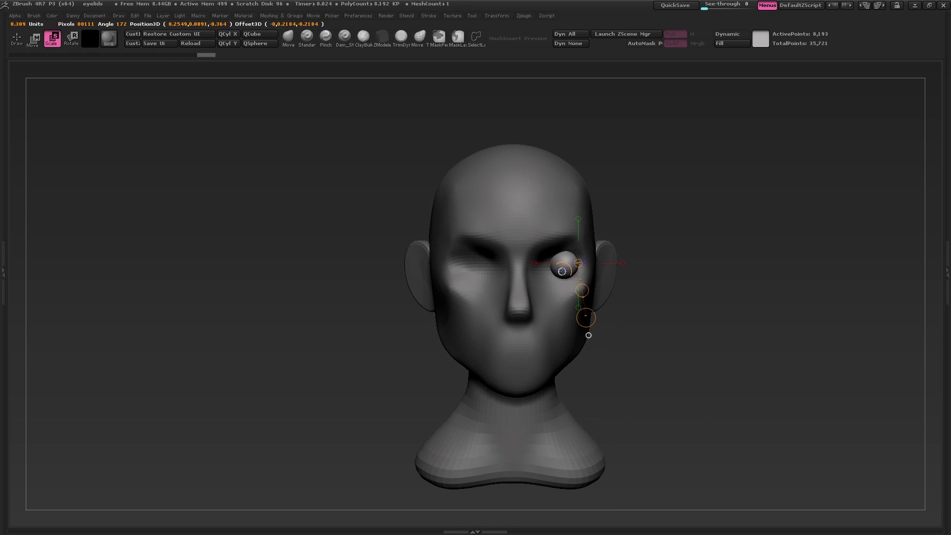
pyautogui.moveTo(569, 271)
pyautogui.keyDown('shift'); pyautogui.mouseDown()
pyautogui.moveTo(639, 272)
pyautogui.moveTo(588, 280)
pyautogui.moveTo(593, 272)
pyautogui.mouseUp(); pyautogui.keyUp('shift')
pyautogui.press('w')
pyautogui.moveTo(665, 283); pyautogui.dragTo(631, 285, button='right')
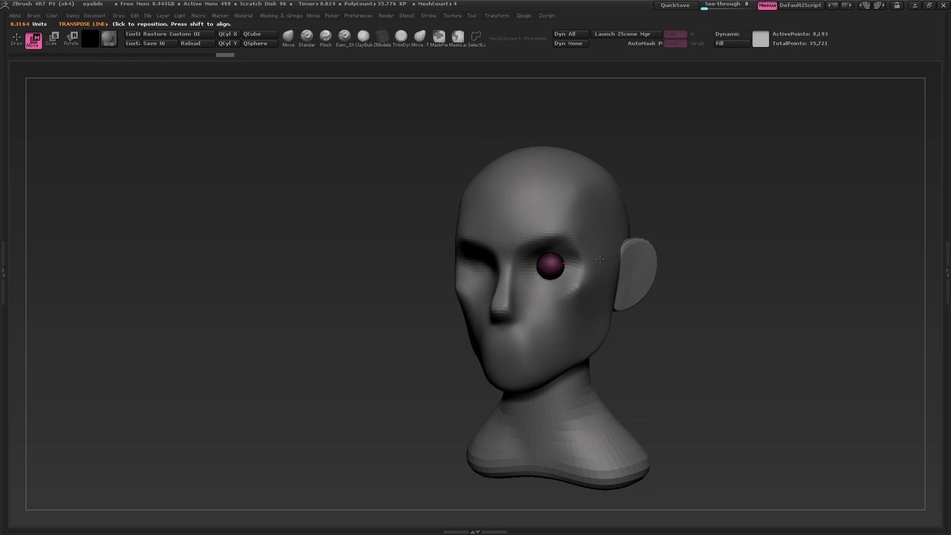
# Make the neck, the head and finally the eyeball again the active subtool
pyautogui.keyDown('alt'); pyautogui.click(631, 273); pyautogui.keyUp('alt')
pyautogui.keyDown('alt'); pyautogui.click(568, 440); pyautogui.keyUp('alt')
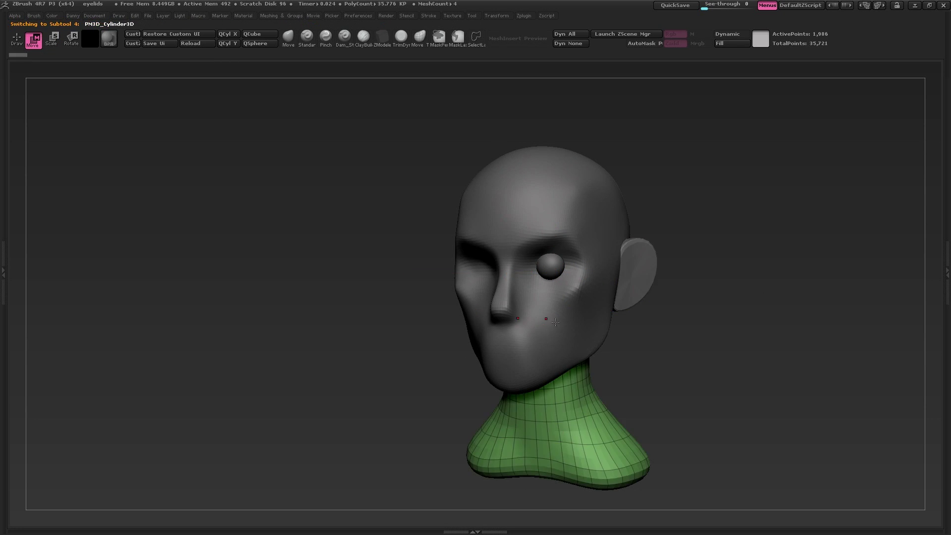
pyautogui.keyDown('alt'); pyautogui.click(556, 322); pyautogui.keyUp('alt')
pyautogui.keyDown('alt'); pyautogui.click(551, 268); pyautogui.keyUp('alt')
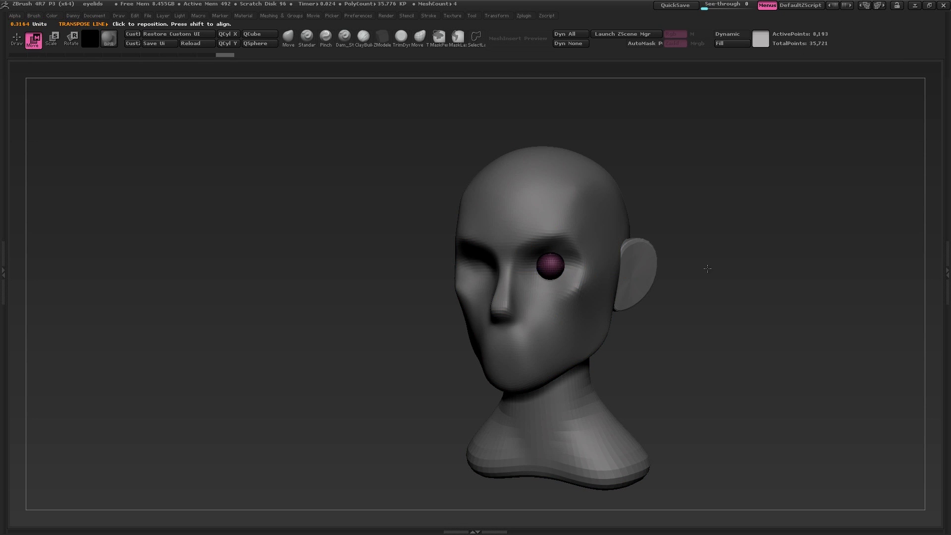
# Isolate the eyeball subtool with Solo
pyautogui.moveTo(707, 268)
pyautogui.mouseDown()
pyautogui.moveTo(717, 265)
pyautogui.moveTo(713, 284)
pyautogui.mouseUp()
pyautogui.keyDown('alt'); pyautogui.moveTo(621, 264); pyautogui.dragTo(630, 285); pyautogui.keyUp('alt')
pyautogui.press('e')
pyautogui.moveTo(542, 281)
pyautogui.keyDown('shift'); pyautogui.mouseDown()
pyautogui.moveTo(630, 287)
pyautogui.moveTo(660, 268)
pyautogui.moveTo(680, 281)
pyautogui.moveTo(623, 296)
pyautogui.moveTo(555, 276)
pyautogui.moveTo(628, 278)
pyautogui.mouseUp(); pyautogui.keyUp('shift')
pyautogui.hotkey('shift', 's')
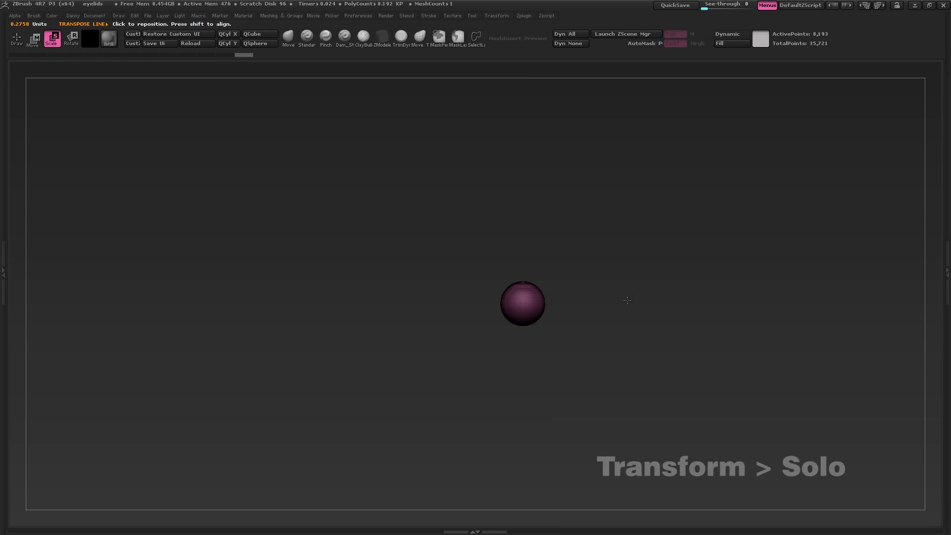
# Toggle the perspective camera on and back off
pyautogui.click(96, 15)
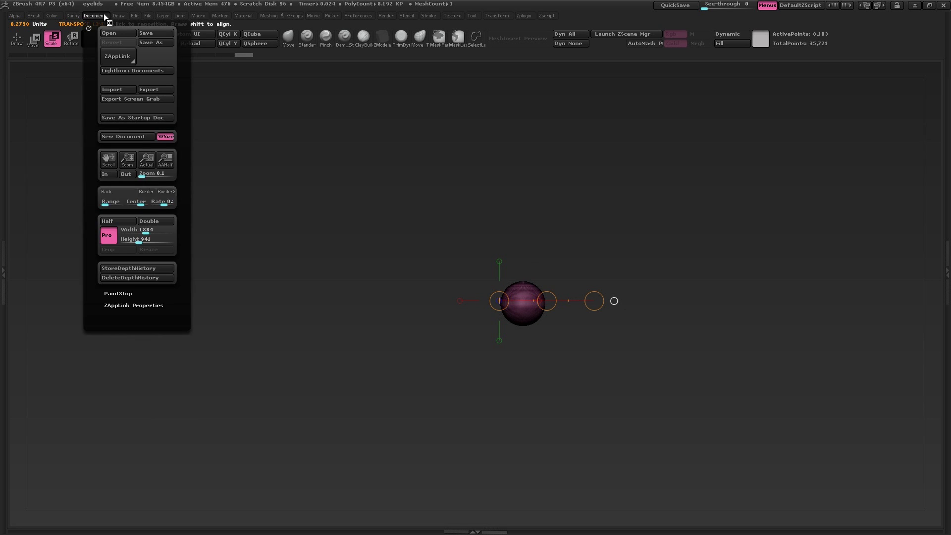
pyautogui.click(119, 16)
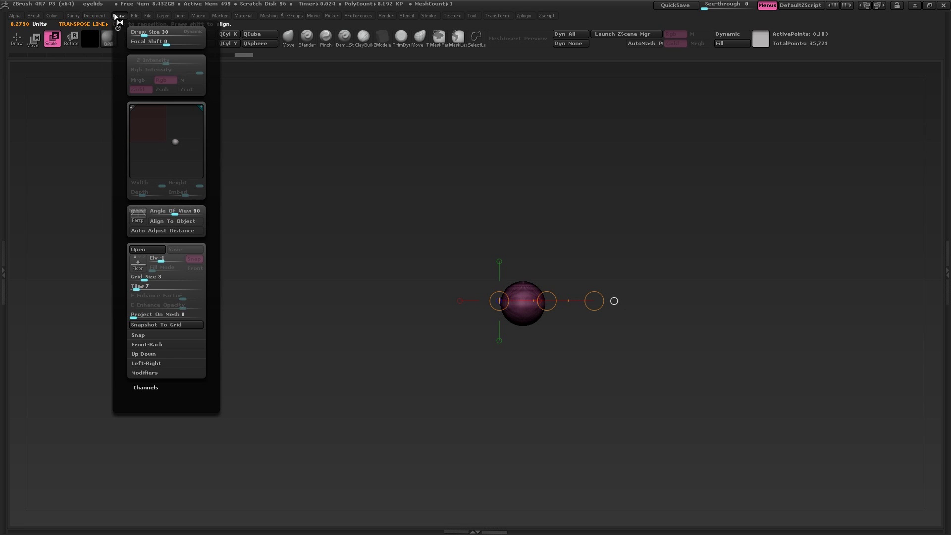
pyautogui.click(141, 217)
pyautogui.click(142, 215)
# Hide the wireframe and mask the eyeball except for a thin horizontal band across its middle
pyautogui.moveTo(617, 282)
pyautogui.keyDown('alt'); pyautogui.mouseDown()
pyautogui.moveTo(578, 272)
pyautogui.moveTo(614, 286)
pyautogui.mouseUp(); pyautogui.keyUp('alt')
pyautogui.hotkey('shift', 'f')
pyautogui.press('q')
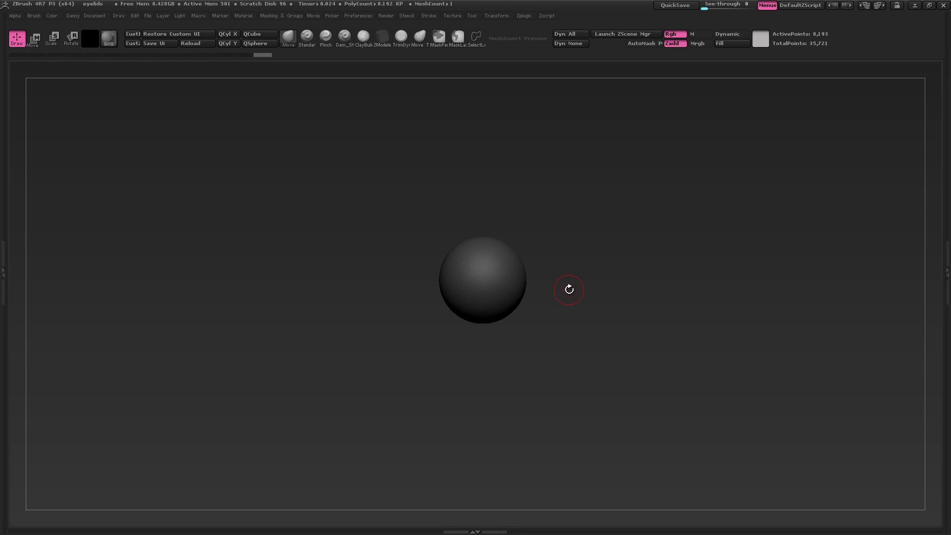
pyautogui.keyDown('ctrl'); pyautogui.moveTo(583, 294); pyautogui.dragTo(415, 298); pyautogui.keyUp('ctrl')
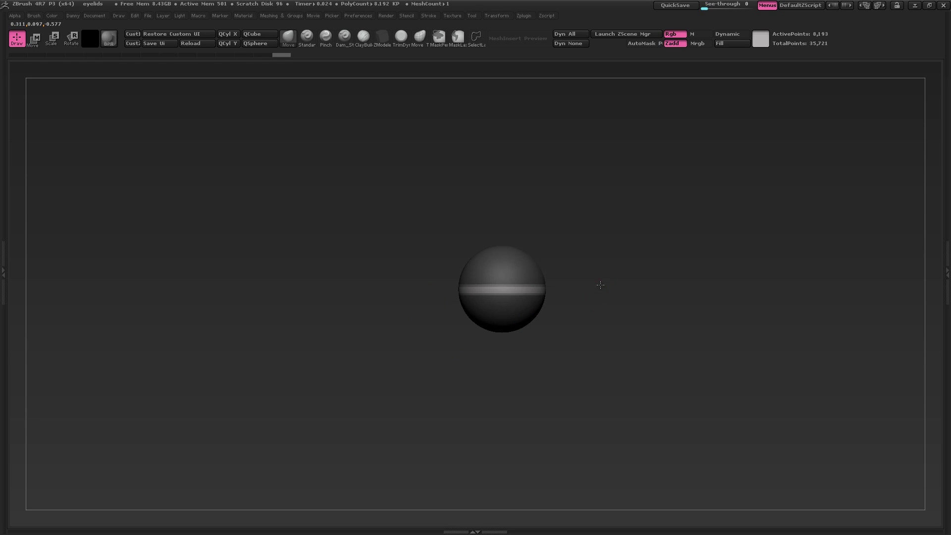
pyautogui.keyDown('alt'); pyautogui.moveTo(600, 282); pyautogui.dragTo(603, 280); pyautogui.keyUp('alt')
# Leave Solo and extract the eyeball's masked areas as a new eyelid subtool with a thickness of 0.02
pyautogui.press('Tab')
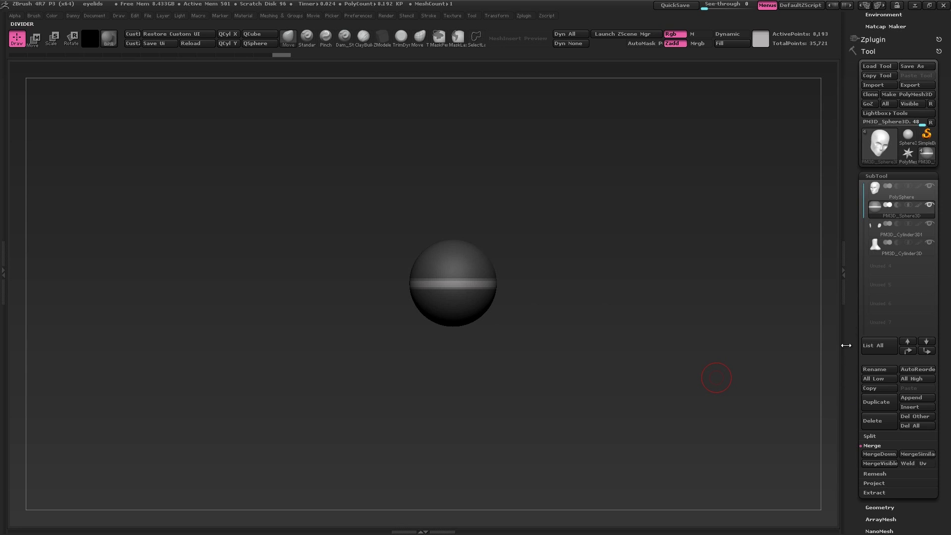
pyautogui.scroll(-3, 871, 381)
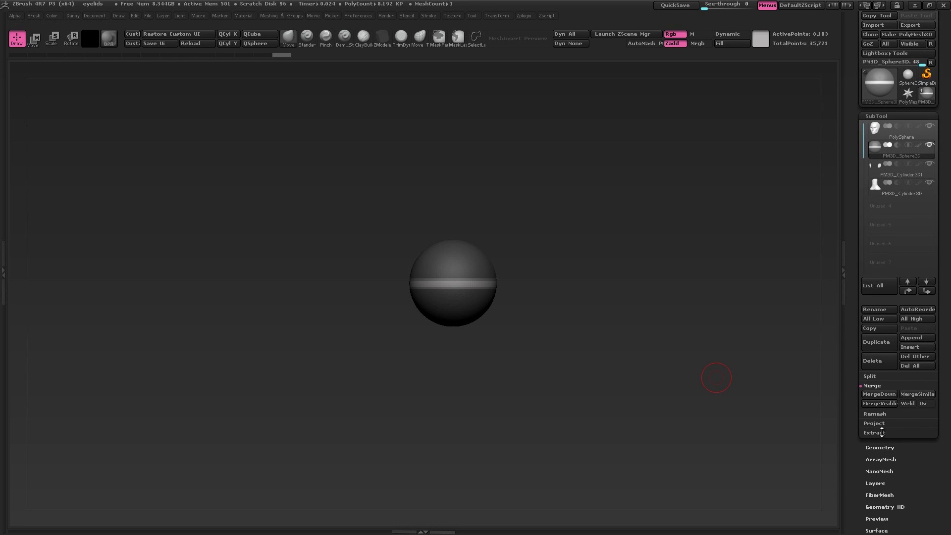
pyautogui.click(882, 433)
pyautogui.moveTo(855, 456); pyautogui.dragTo(855, 367)
pyautogui.hotkey('alt', 's')
pyautogui.keyDown('alt'); pyautogui.moveTo(607, 354); pyautogui.dragTo(596, 266); pyautogui.keyUp('alt')
pyautogui.keyDown('shift'); pyautogui.moveTo(536, 297); pyautogui.dragTo(583, 319, button='right'); pyautogui.keyUp('shift')
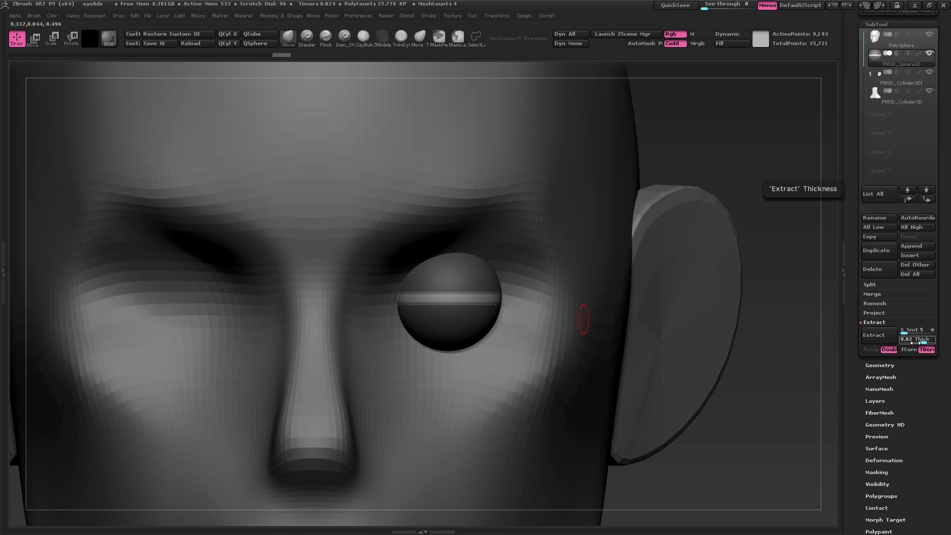
pyautogui.click(873, 338)
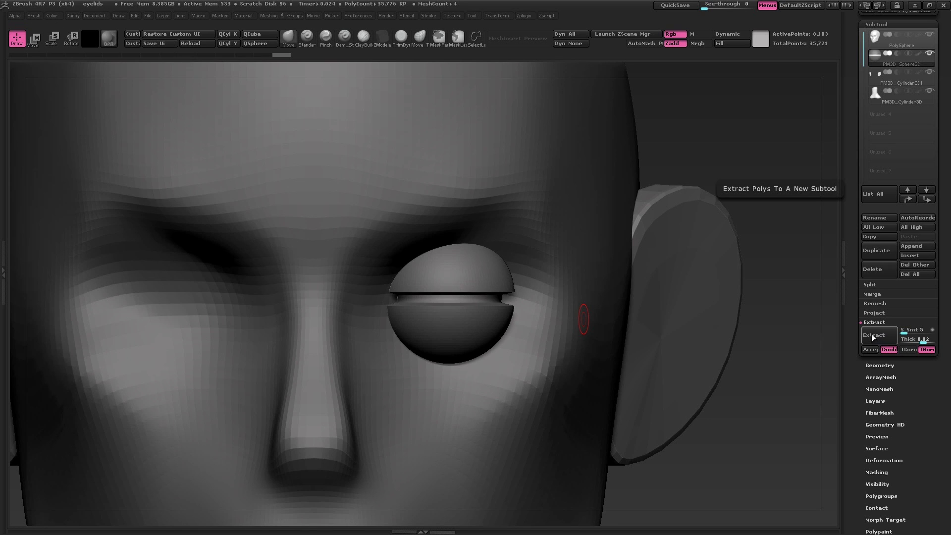
pyautogui.click(870, 350)
pyautogui.moveTo(772, 317)
pyautogui.mouseDown()
pyautogui.moveTo(607, 318)
pyautogui.moveTo(544, 340)
pyautogui.moveTo(565, 338)
pyautogui.mouseUp()
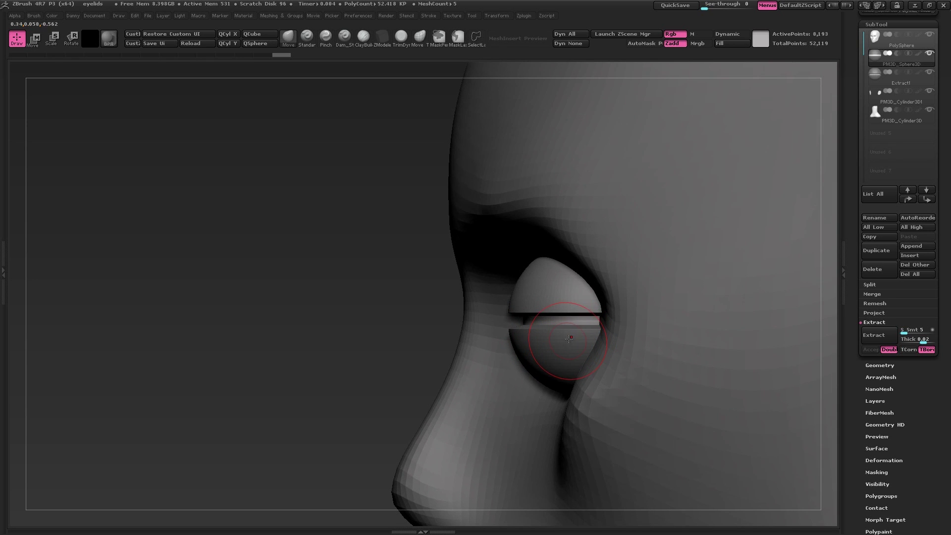
# Choose the ClayBuildup brush, make the extracted eyelids the active subtool and show their wireframe
pyautogui.moveTo(579, 334); pyautogui.dragTo(664, 341, button='right')
pyautogui.press('b')
pyautogui.press('c')
pyautogui.press('b')
pyautogui.keyDown('alt'); pyautogui.click(559, 308); pyautogui.keyUp('alt')
pyautogui.moveTo(577, 316); pyautogui.dragTo(625, 285, button='right')
pyautogui.hotkey('shift', 'f')
pyautogui.moveTo(645, 283); pyautogui.dragTo(714, 244)
# Remesh the extracted eyelids with ZRemesher using a lower target polygon count and Adapt turned off
pyautogui.click(880, 365)
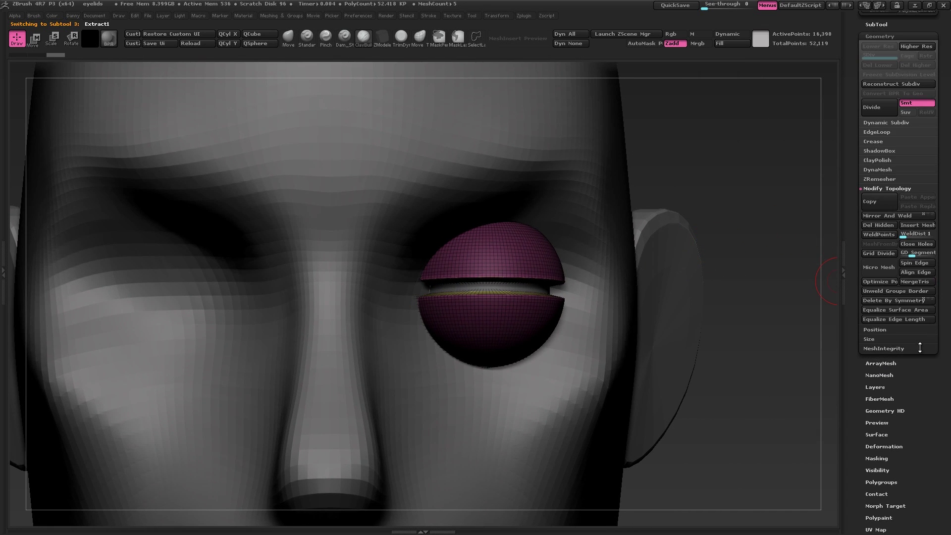
pyautogui.click(891, 179)
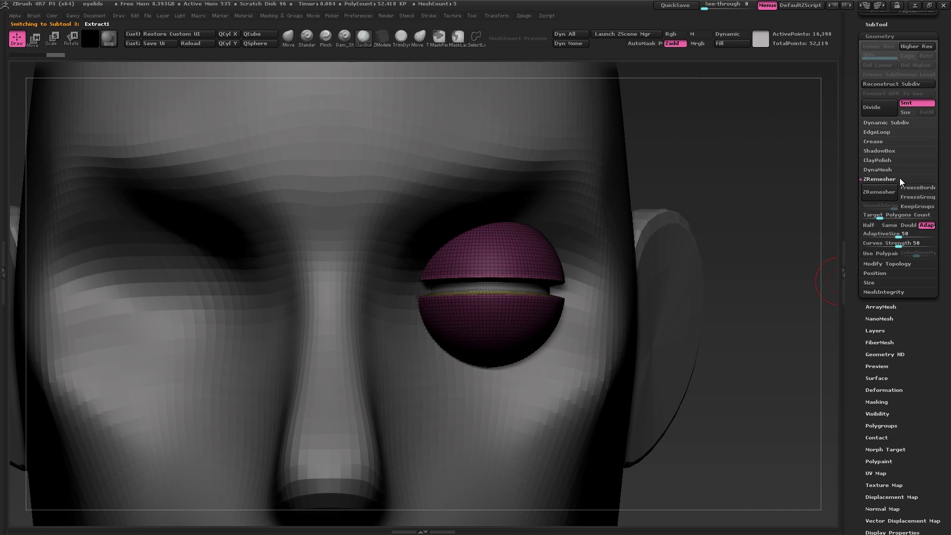
pyautogui.moveTo(878, 218); pyautogui.dragTo(876, 216)
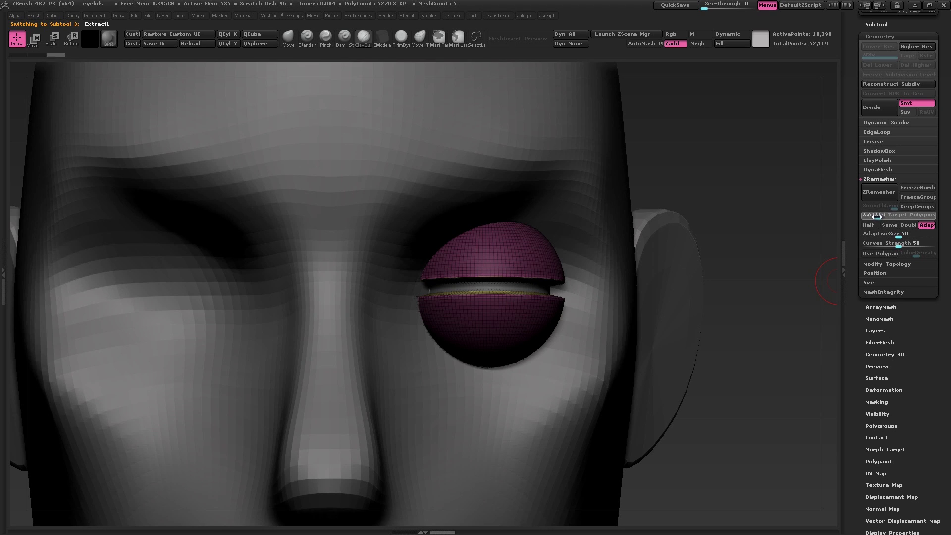
pyautogui.click(921, 226)
pyautogui.click(877, 191)
pyautogui.moveTo(715, 318); pyautogui.dragTo(695, 337)
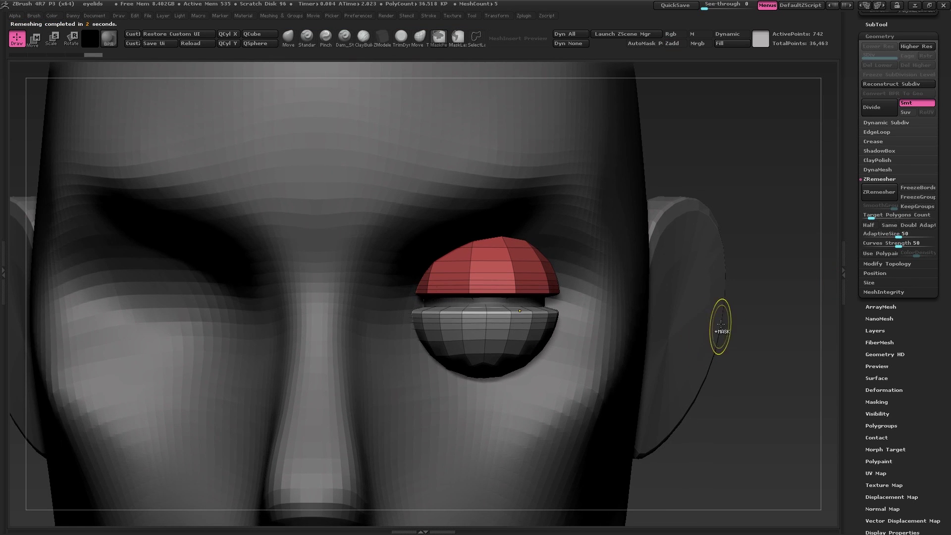
# Subdivide the remeshed eyelids once
pyautogui.hotkey('ctrl', 'd')
pyautogui.keyDown('alt'); pyautogui.moveTo(663, 307); pyautogui.dragTo(713, 313); pyautogui.keyUp('alt')
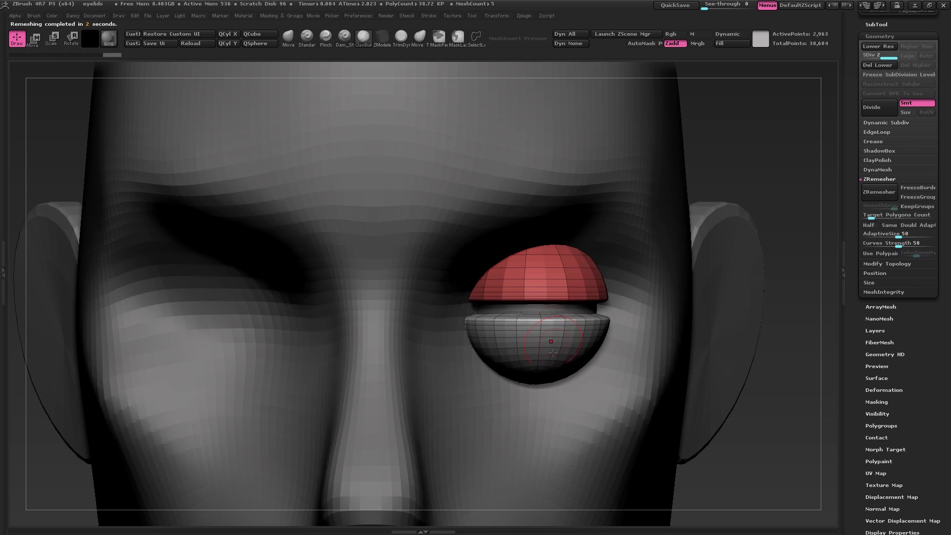
pyautogui.keyDown('alt'); pyautogui.moveTo(686, 275); pyautogui.dragTo(675, 264); pyautogui.keyUp('alt')
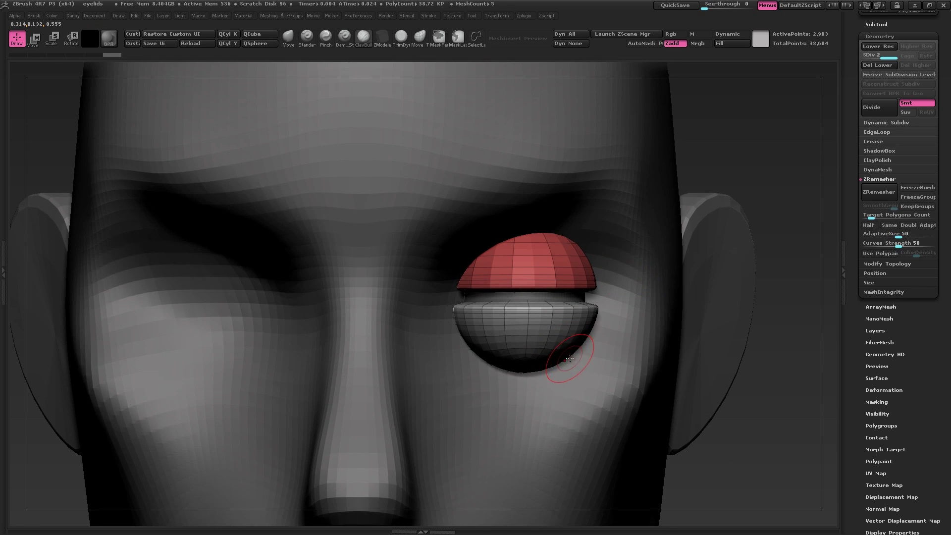
# Switch to the Move Topological brush and enlarge its draw size to span the eyelids
pyautogui.press('b')
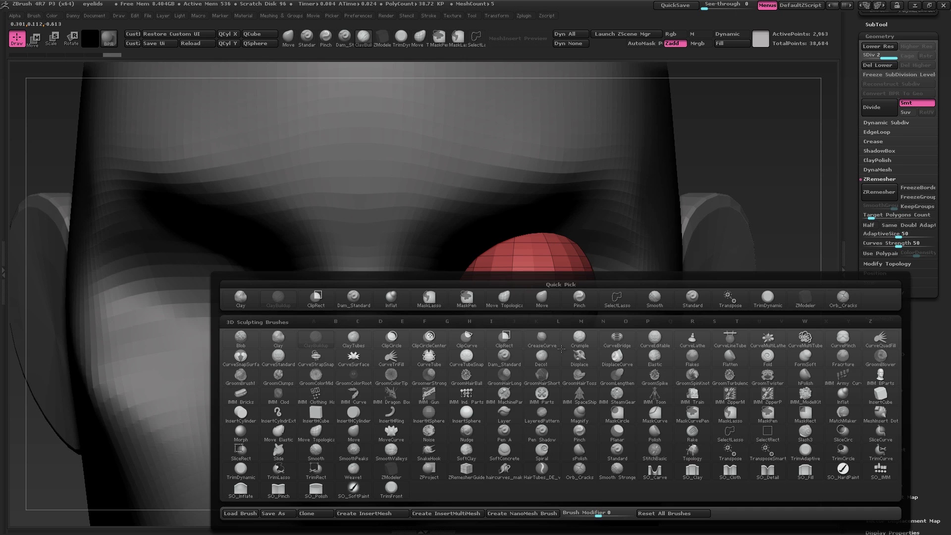
pyautogui.press('m')
pyautogui.press('t')
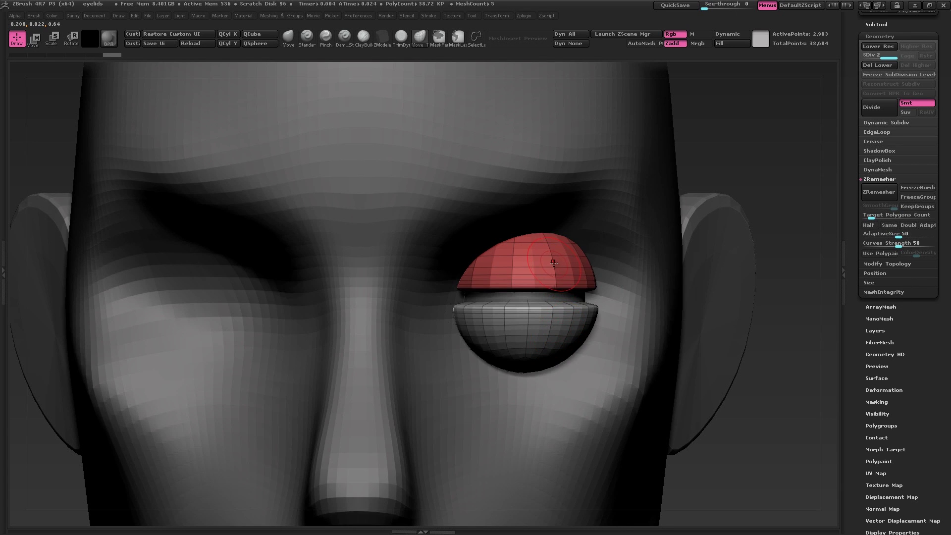
pyautogui.press('space')
pyautogui.moveTo(555, 271); pyautogui.dragTo(569, 272)
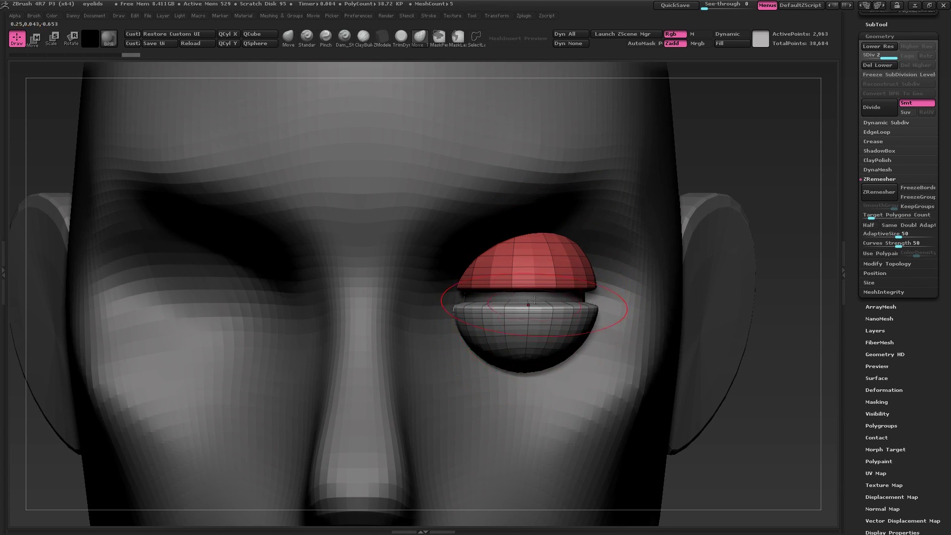
# Try pulling the lower and upper eyelids with Move Topological, undo the strokes, and inspect the brush's Auto Masking settings
pyautogui.moveTo(527, 307); pyautogui.dragTo(527, 323)
pyautogui.hotkey('ctrl', 'z')
pyautogui.moveTo(529, 278); pyautogui.dragTo(531, 258)
pyautogui.moveTo(570, 292); pyautogui.dragTo(535, 361)
pyautogui.hotkey('ctrl', 'z')
pyautogui.click(33, 16)
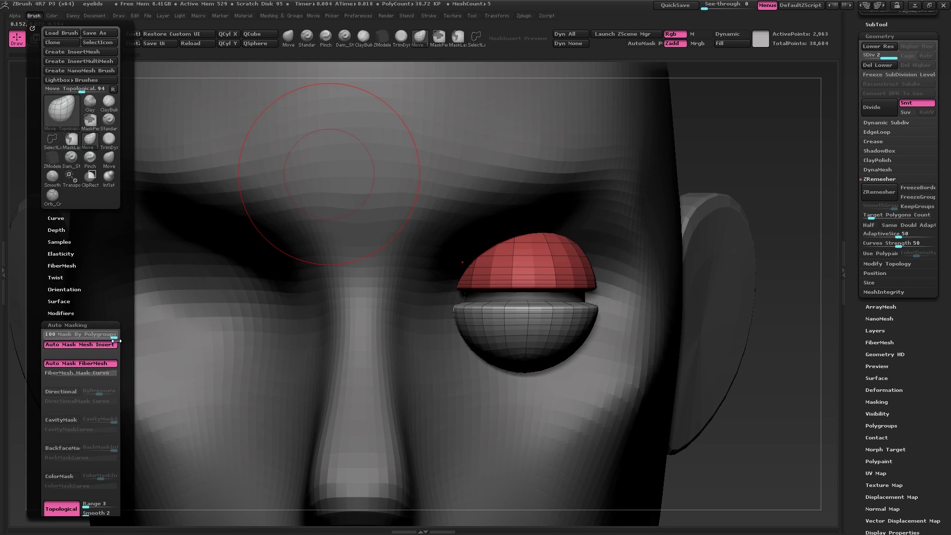
# Turn on transparency in side view and place a horizontal Transpose Rotate line running forward from the back of the eyeball
pyautogui.moveTo(317, 307)
pyautogui.mouseDown(button='right')
pyautogui.moveTo(586, 320)
pyautogui.moveTo(591, 281)
pyautogui.mouseUp(button='right')
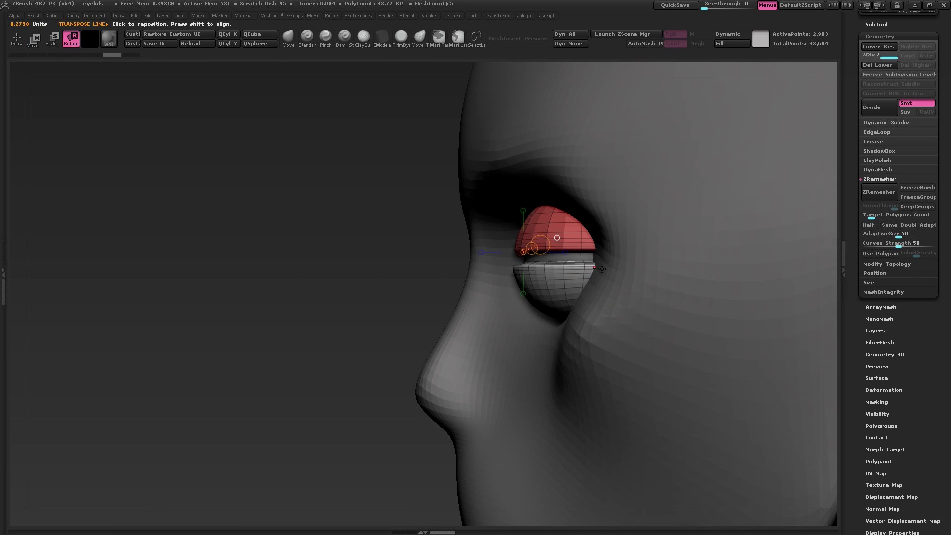
pyautogui.press('r')
pyautogui.moveTo(604, 268)
pyautogui.mouseDown()
pyautogui.moveTo(509, 268)
pyautogui.moveTo(520, 292)
pyautogui.mouseUp()
pyautogui.hotkey('ctrl', 'z')
pyautogui.hotkey('shift', 't')
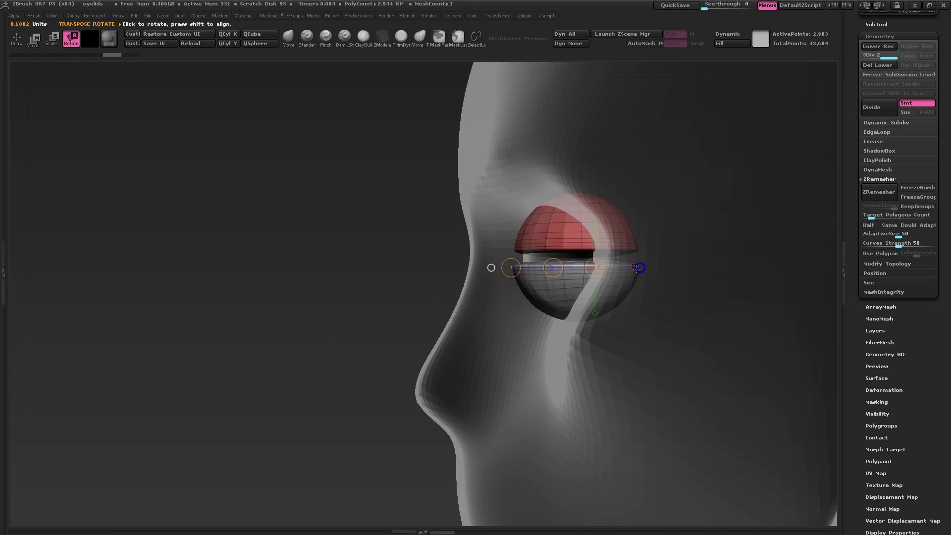
pyautogui.moveTo(639, 268); pyautogui.dragTo(698, 267)
pyautogui.moveTo(635, 280)
pyautogui.keyDown('shift'); pyautogui.mouseDown()
pyautogui.moveTo(448, 281)
pyautogui.moveTo(468, 318)
pyautogui.mouseUp(); pyautogui.keyUp('shift')
pyautogui.hotkey('ctrl', 'z')
pyautogui.keyDown('alt'); pyautogui.moveTo(615, 284); pyautogui.dragTo(609, 304, button='right'); pyautogui.keyUp('alt')
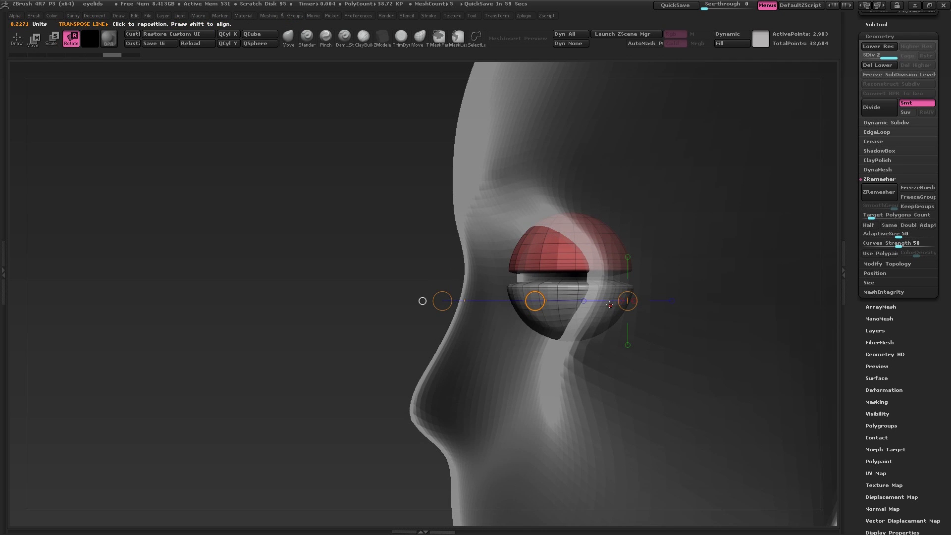
# Switch to the browser to study the side-view eyelid drawing in "How to Draw Eyes - Structure", and return to ZBrush
pyautogui.hotkey('alt', 'Tab')
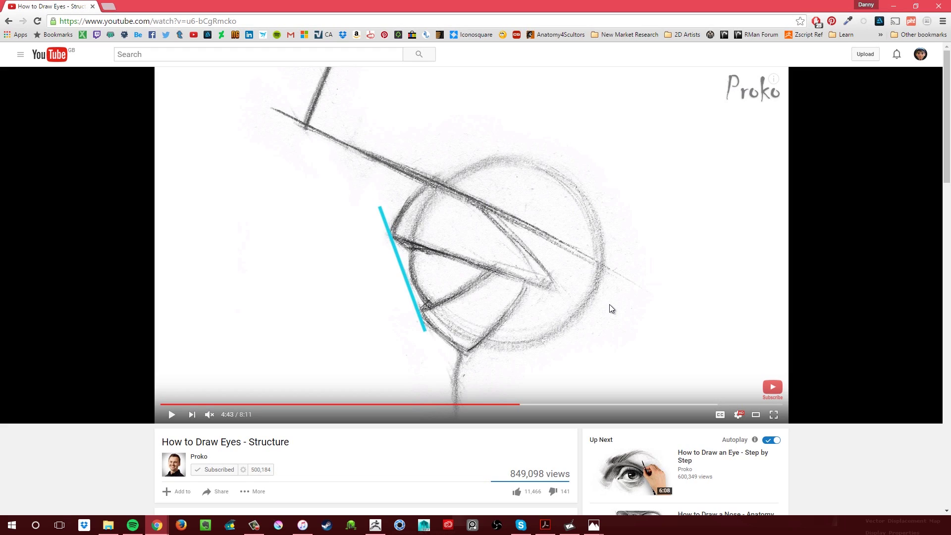
pyautogui.scroll(-1, 275, 385)
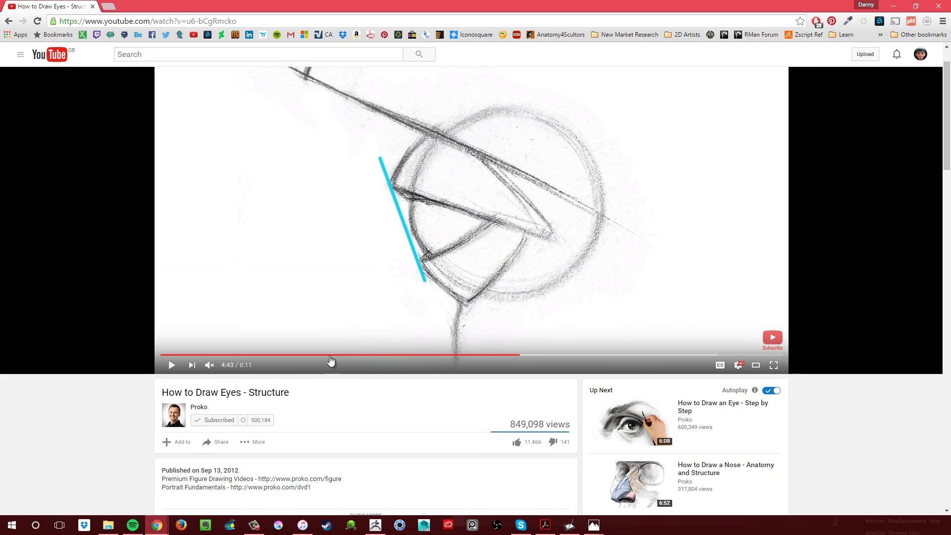
pyautogui.scroll(1, 214, 412)
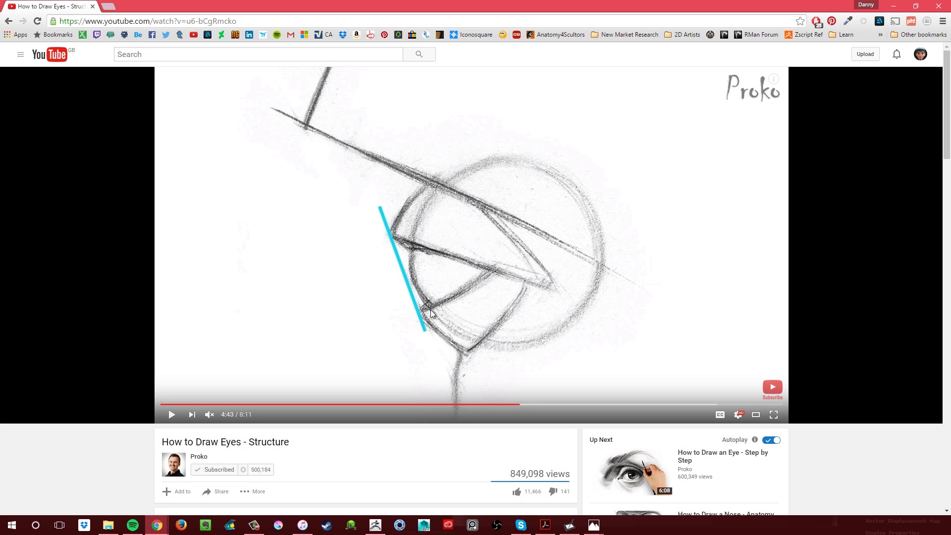
pyautogui.click(375, 525)
pyautogui.keyDown('alt'); pyautogui.moveTo(556, 247); pyautogui.dragTo(580, 258, button='right'); pyautogui.keyUp('alt')
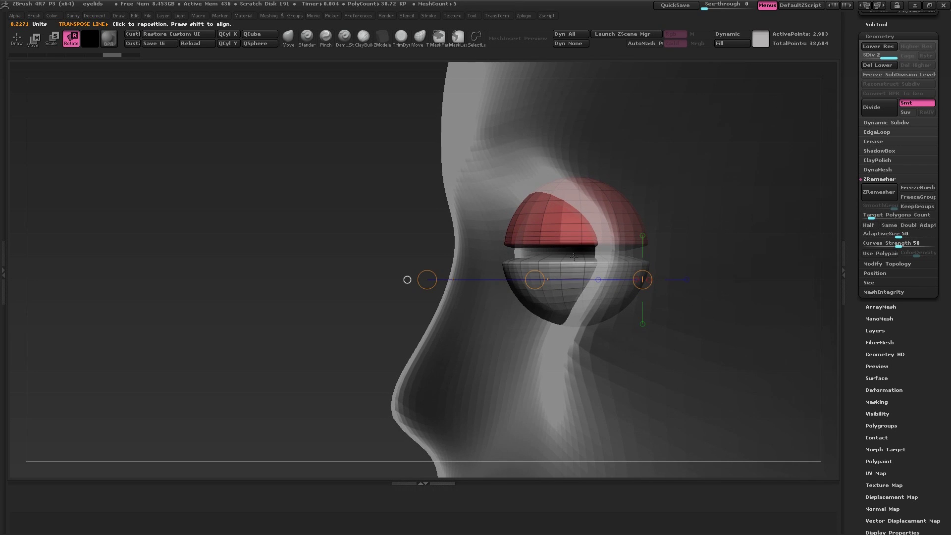
# Rotate the lower eyelid down at the front around the eyeball's centre in side view, and return to Draw mode without polyframe
pyautogui.moveTo(585, 265)
pyautogui.keyDown('shift'); pyautogui.mouseDown()
pyautogui.moveTo(418, 265)
pyautogui.moveTo(430, 288)
pyautogui.mouseUp(); pyautogui.keyUp('shift')
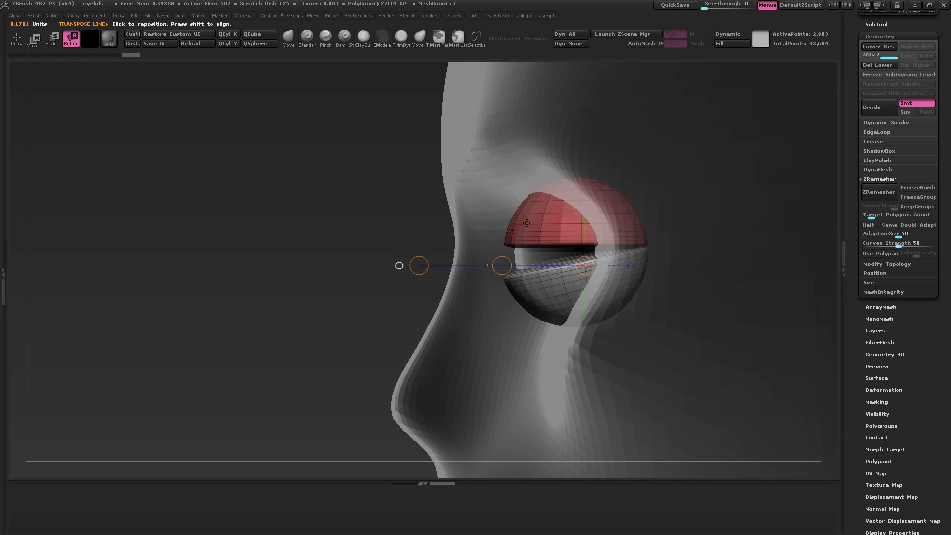
pyautogui.moveTo(575, 241)
pyautogui.keyDown('shift'); pyautogui.mouseDown(button='right')
pyautogui.moveTo(659, 244)
pyautogui.moveTo(597, 277)
pyautogui.mouseUp(button='right'); pyautogui.keyUp('shift')
pyautogui.press('q')
pyautogui.hotkey('shift', 'f')
pyautogui.keyDown('ctrl'); pyautogui.moveTo(512, 286); pyautogui.dragTo(480, 259, button='right'); pyautogui.keyUp('ctrl')
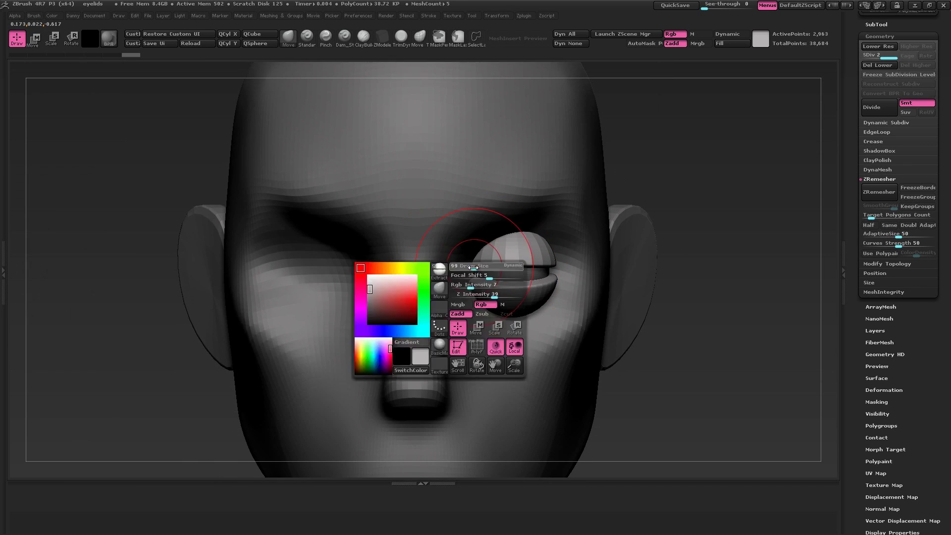
# Resize the brush and pull the upper eyelid's lower edge into an arch that wraps around the eyeball
pyautogui.moveTo(487, 270); pyautogui.dragTo(499, 263)
pyautogui.moveTo(559, 256); pyautogui.dragTo(533, 258, button='right')
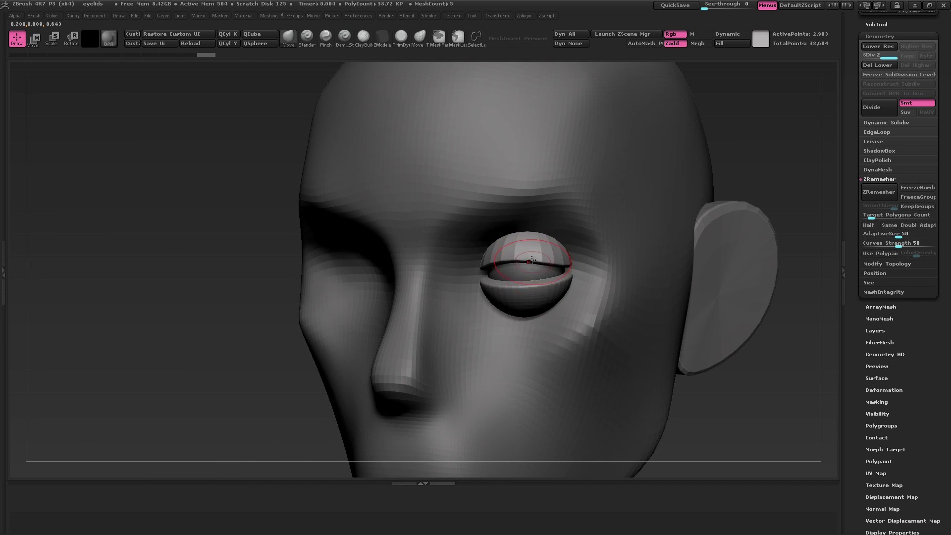
pyautogui.keyDown('shift'); pyautogui.moveTo(572, 265); pyautogui.dragTo(558, 261); pyautogui.keyUp('shift')
pyautogui.moveTo(472, 281); pyautogui.dragTo(567, 276)
pyautogui.press('space')
pyautogui.moveTo(567, 275)
pyautogui.mouseDown(button='right')
pyautogui.moveTo(587, 269)
pyautogui.moveTo(562, 266)
pyautogui.mouseUp(button='right')
pyautogui.rightClick(574, 274)
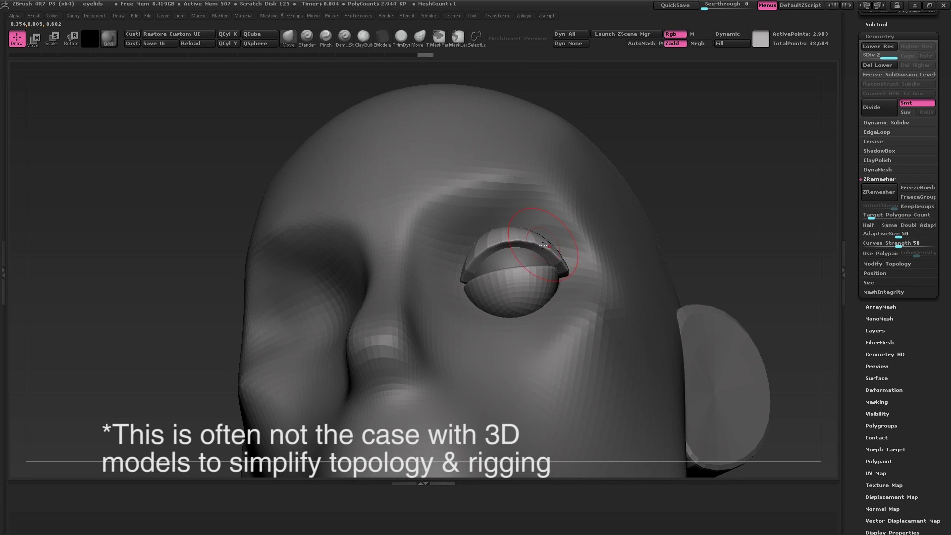
pyautogui.moveTo(530, 234)
pyautogui.mouseDown(button='right')
pyautogui.moveTo(546, 254)
pyautogui.moveTo(572, 257)
pyautogui.moveTo(519, 259)
pyautogui.mouseUp(button='right')
pyautogui.rightClick(476, 261)
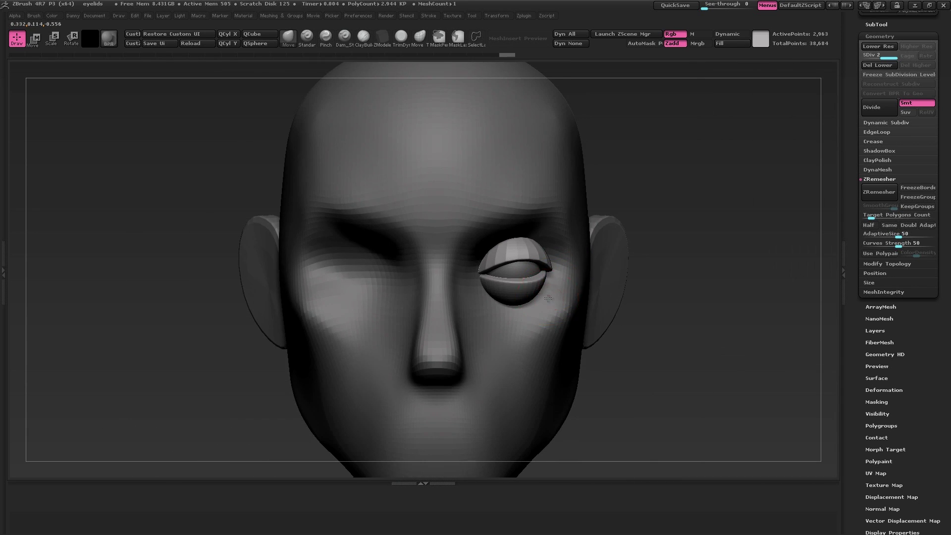
# Select the head and build up the area directly beneath the eye with the ClayBuildup brush
pyautogui.keyDown('alt'); pyautogui.click(515, 328); pyautogui.keyUp('alt')
pyautogui.press('b')
pyautogui.press('c')
pyautogui.press('b')
pyautogui.moveTo(542, 324)
pyautogui.mouseDown(button='right')
pyautogui.moveTo(540, 334)
pyautogui.moveTo(476, 330)
pyautogui.mouseUp(button='right')
pyautogui.moveTo(510, 329)
pyautogui.mouseDown()
pyautogui.moveTo(534, 309)
pyautogui.moveTo(525, 313)
pyautogui.mouseUp()
pyautogui.moveTo(526, 311); pyautogui.dragTo(540, 311, button='right')
pyautogui.moveTo(499, 310); pyautogui.dragTo(530, 315)
pyautogui.moveTo(512, 312); pyautogui.dragTo(538, 310, button='right')
pyautogui.moveTo(525, 309)
pyautogui.mouseDown()
pyautogui.moveTo(559, 278)
pyautogui.moveTo(557, 302)
pyautogui.moveTo(498, 308)
pyautogui.moveTo(483, 288)
pyautogui.mouseUp()
# Extend the clay buildup along the lower eye socket to the inner corner by the nose, smoothing between strokes
pyautogui.moveTo(481, 302)
pyautogui.keyDown('ctrl'); pyautogui.mouseDown(button='right')
pyautogui.moveTo(477, 290)
pyautogui.moveTo(498, 280)
pyautogui.mouseUp(button='right'); pyautogui.keyUp('ctrl')
pyautogui.moveTo(477, 287)
pyautogui.mouseDown()
pyautogui.moveTo(502, 325)
pyautogui.moveTo(526, 308)
pyautogui.mouseUp()
pyautogui.moveTo(540, 309); pyautogui.dragTo(514, 314, button='right')
pyautogui.keyDown('shift'); pyautogui.moveTo(531, 305); pyautogui.dragTo(529, 265); pyautogui.keyUp('shift')
pyautogui.moveTo(461, 288); pyautogui.dragTo(486, 287, button='right')
pyautogui.moveTo(480, 289)
pyautogui.mouseDown()
pyautogui.moveTo(508, 299)
pyautogui.moveTo(495, 349)
pyautogui.moveTo(514, 364)
pyautogui.moveTo(530, 320)
pyautogui.mouseUp()
pyautogui.moveTo(530, 313); pyautogui.dragTo(506, 309, button='right')
pyautogui.keyDown('shift'); pyautogui.moveTo(512, 308); pyautogui.dragTo(515, 278); pyautogui.keyUp('shift')
pyautogui.moveTo(458, 282); pyautogui.dragTo(481, 280, button='right')
pyautogui.moveTo(481, 280)
pyautogui.mouseDown()
pyautogui.moveTo(458, 277)
pyautogui.moveTo(478, 338)
pyautogui.moveTo(478, 293)
pyautogui.mouseUp()
pyautogui.moveTo(478, 292)
pyautogui.mouseDown(button='right')
pyautogui.moveTo(457, 287)
pyautogui.moveTo(504, 283)
pyautogui.mouseUp(button='right')
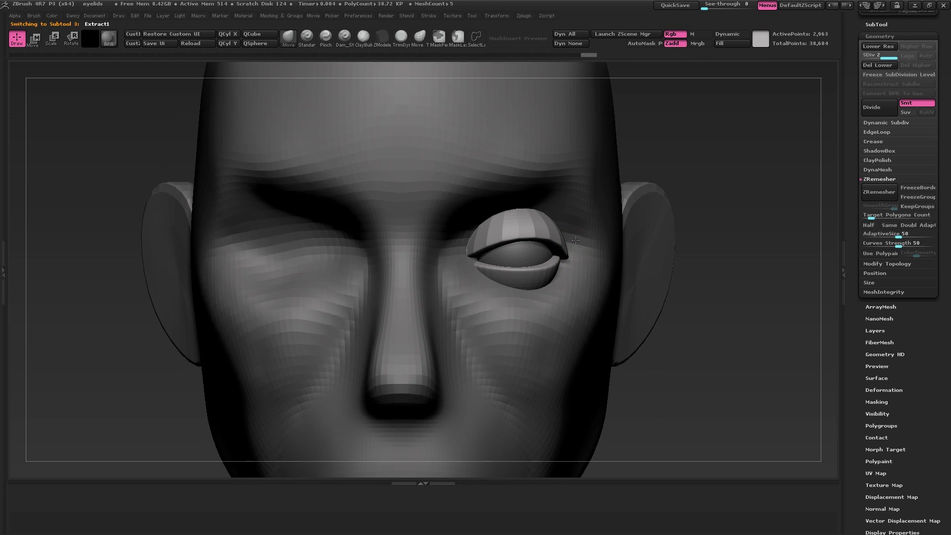
# Touch up the upper eyelid's outer corner, choose the TrimDynamic brush and divide the eyelids to subdivision level 3
pyautogui.moveTo(551, 246); pyautogui.dragTo(555, 254)
pyautogui.moveTo(554, 254)
pyautogui.mouseDown(button='right')
pyautogui.moveTo(534, 237)
pyautogui.moveTo(523, 241)
pyautogui.moveTo(560, 249)
pyautogui.mouseUp(button='right')
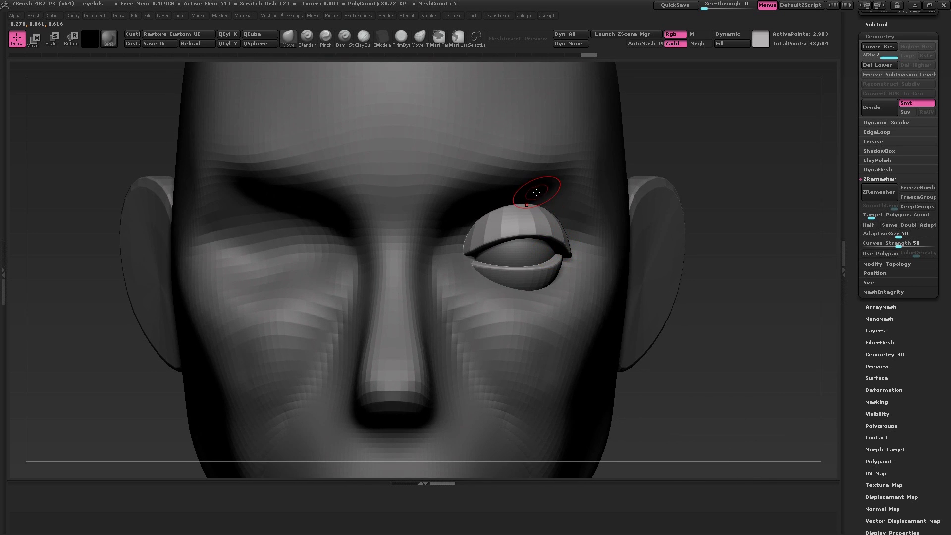
pyautogui.click(404, 37)
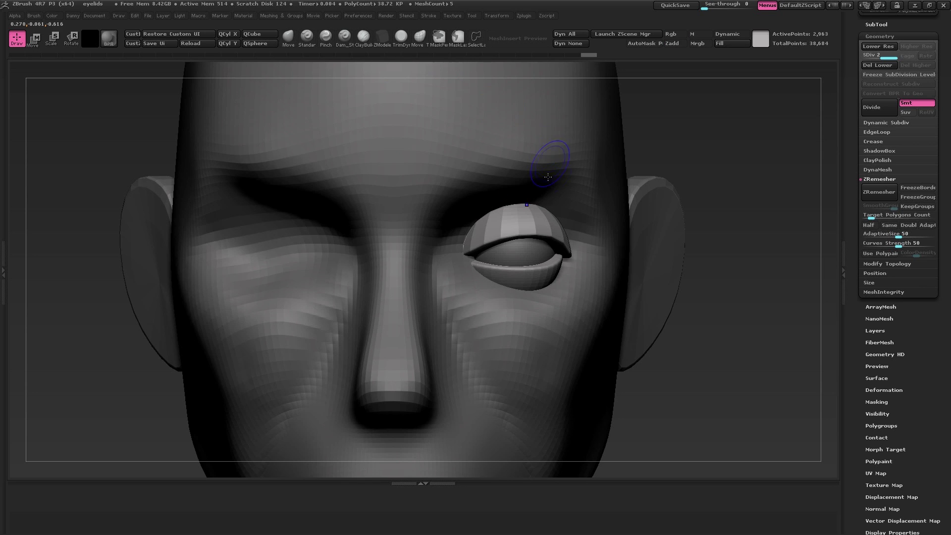
pyautogui.moveTo(542, 278)
pyautogui.mouseDown(button='right')
pyautogui.moveTo(544, 255)
pyautogui.moveTo(557, 276)
pyautogui.moveTo(551, 263)
pyautogui.moveTo(535, 267)
pyautogui.moveTo(551, 270)
pyautogui.mouseUp(button='right')
pyautogui.hotkey('ctrl', 'd')
pyautogui.hotkey('shift', 'f')
pyautogui.hotkey('shift', 'f')
pyautogui.moveTo(689, 148)
pyautogui.keyDown('shift'); pyautogui.mouseDown()
pyautogui.moveTo(696, 144)
pyautogui.moveTo(691, 165)
pyautogui.mouseUp(); pyautogui.keyUp('shift')
pyautogui.hotkey('shift', 'd')
pyautogui.hotkey('shift', 'f')
pyautogui.moveTo(565, 283); pyautogui.dragTo(551, 268, button='right')
pyautogui.press('d')
# Smooth the upper eyelid, start flattening its inner rim with TrimDynamic, and hide the polyframe
pyautogui.keyDown('shift'); pyautogui.moveTo(552, 276); pyautogui.dragTo(490, 302); pyautogui.keyUp('shift')
pyautogui.moveTo(487, 297); pyautogui.dragTo(487, 287, button='right')
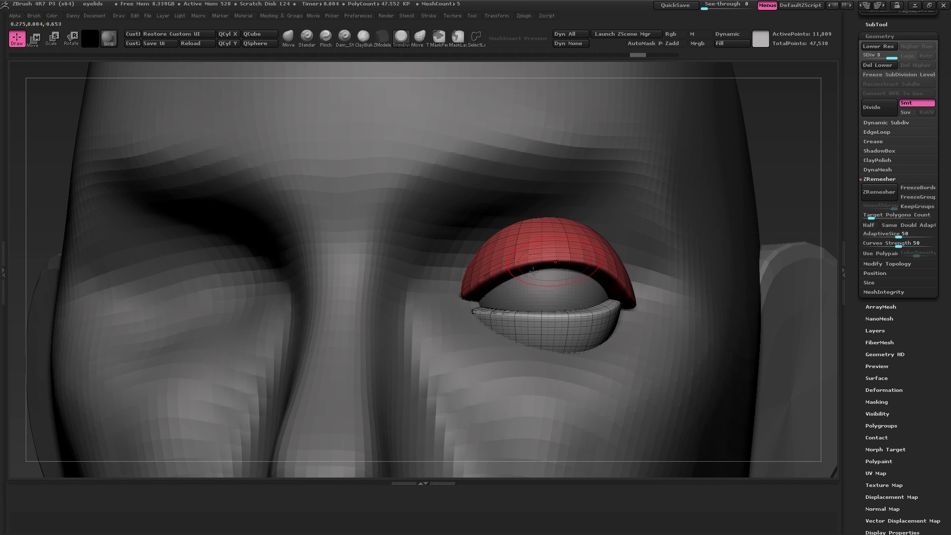
pyautogui.moveTo(517, 276); pyautogui.dragTo(505, 277)
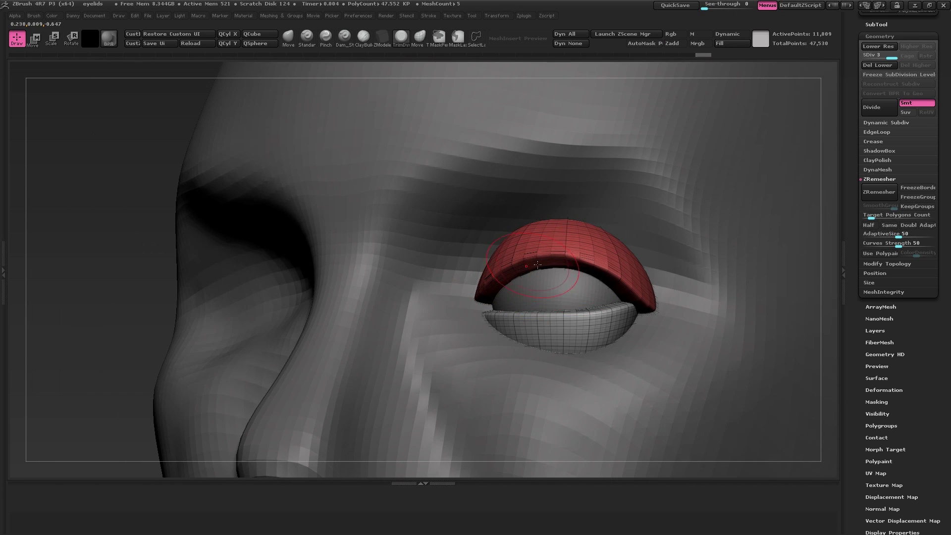
pyautogui.moveTo(576, 270); pyautogui.dragTo(515, 275, button='right')
pyautogui.hotkey('shift', 'f')
pyautogui.keyDown('shift'); pyautogui.moveTo(528, 311); pyautogui.dragTo(393, 333, button='right'); pyautogui.keyUp('shift')
pyautogui.keyDown('alt'); pyautogui.moveTo(609, 311); pyautogui.dragTo(600, 270, button='right'); pyautogui.keyUp('alt')
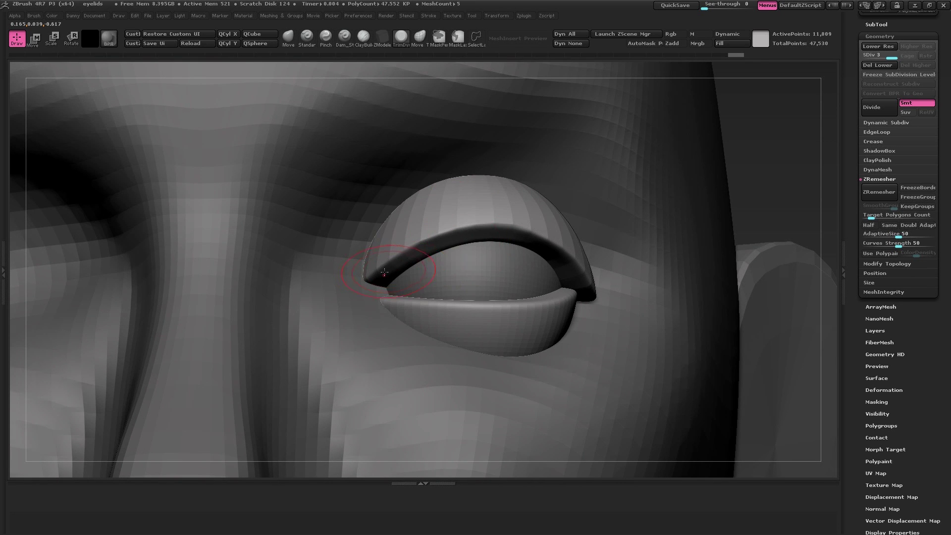
# Flatten the upper eyelid's whole lower rim with TrimDynamic from the inner to the outer corner
pyautogui.moveTo(385, 271); pyautogui.dragTo(486, 237)
pyautogui.moveTo(495, 238); pyautogui.dragTo(540, 238, button='right')
pyautogui.moveTo(584, 270); pyautogui.dragTo(522, 247)
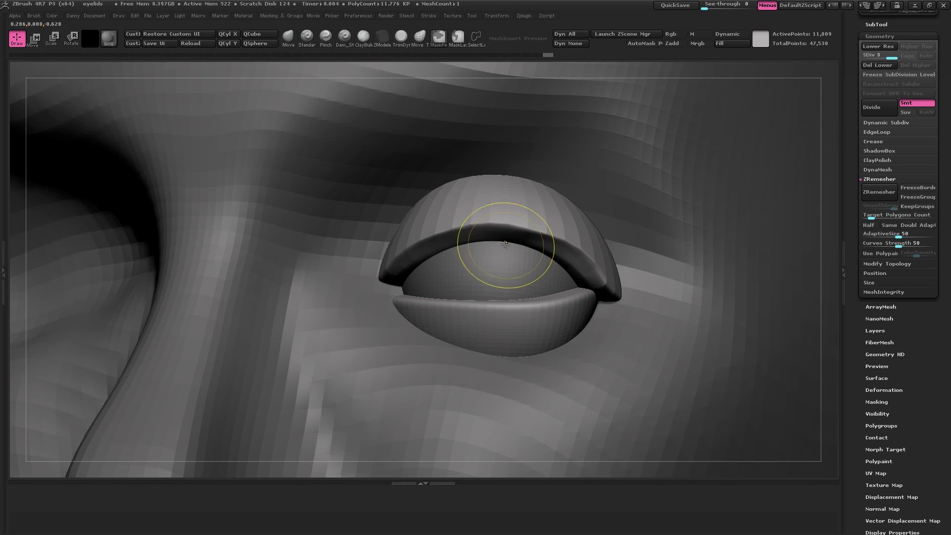
pyautogui.moveTo(599, 289); pyautogui.dragTo(550, 256)
pyautogui.moveTo(535, 264); pyautogui.dragTo(594, 257, button='right')
pyautogui.moveTo(589, 270); pyautogui.dragTo(515, 237)
# Switch to the Move brush, adjust its draw size and refine the eyelid rims from several angles
pyautogui.click(289, 38)
pyautogui.keyDown('ctrl'); pyautogui.moveTo(555, 317); pyautogui.dragTo(529, 274, button='right'); pyautogui.keyUp('ctrl')
pyautogui.press('space')
pyautogui.moveTo(532, 270); pyautogui.dragTo(532, 263)
pyautogui.moveTo(585, 269); pyautogui.dragTo(566, 266, button='right')
pyautogui.moveTo(493, 291); pyautogui.dragTo(490, 288)
pyautogui.moveTo(584, 262); pyautogui.dragTo(540, 262, button='right')
pyautogui.moveTo(560, 251); pyautogui.dragTo(562, 245)
pyautogui.keyDown('shift'); pyautogui.moveTo(564, 258); pyautogui.dragTo(594, 263, button='right'); pyautogui.keyUp('shift')
pyautogui.keyDown('ctrl'); pyautogui.moveTo(535, 268); pyautogui.dragTo(520, 292, button='right'); pyautogui.keyUp('ctrl')
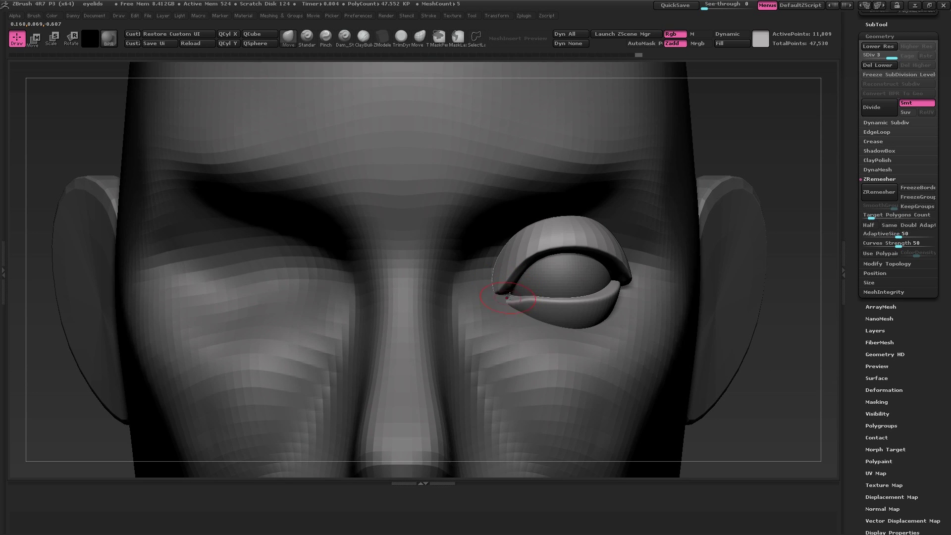
# Pull the inner corners of the upper and lower eyelids together toward the nose, and adjust the lower lid's edge
pyautogui.keyDown('alt'); pyautogui.click(510, 297); pyautogui.keyUp('alt')
pyautogui.moveTo(512, 296); pyautogui.dragTo(501, 297)
pyautogui.keyDown('alt'); pyautogui.click(498, 301); pyautogui.keyUp('alt')
pyautogui.moveTo(500, 297)
pyautogui.mouseDown(button='right')
pyautogui.moveTo(526, 299)
pyautogui.moveTo(471, 308)
pyautogui.mouseUp(button='right')
pyautogui.moveTo(500, 300); pyautogui.dragTo(499, 297)
pyautogui.moveTo(524, 298); pyautogui.dragTo(500, 299, button='right')
pyautogui.moveTo(503, 300); pyautogui.dragTo(515, 293)
pyautogui.keyDown('shift'); pyautogui.moveTo(519, 293); pyautogui.dragTo(526, 291, button='right'); pyautogui.keyUp('shift')
pyautogui.moveTo(515, 283); pyautogui.dragTo(509, 274)
pyautogui.moveTo(513, 277)
pyautogui.mouseDown(button='right')
pyautogui.moveTo(495, 302)
pyautogui.moveTo(535, 298)
pyautogui.mouseUp(button='right')
pyautogui.moveTo(545, 297); pyautogui.dragTo(589, 293)
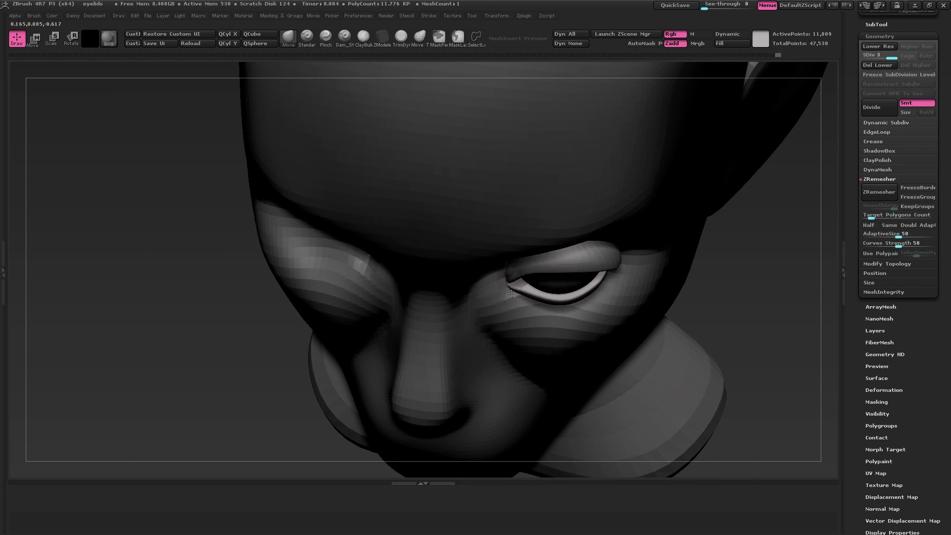
# Refine the inner eye corner from above and from the side, working on the eyelids and the surrounding head
pyautogui.moveTo(513, 292)
pyautogui.mouseDown(button='right')
pyautogui.moveTo(510, 248)
pyautogui.moveTo(528, 250)
pyautogui.moveTo(512, 283)
pyautogui.moveTo(479, 281)
pyautogui.mouseUp(button='right')
pyautogui.keyDown('alt'); pyautogui.click(505, 277); pyautogui.keyUp('alt')
pyautogui.moveTo(488, 287); pyautogui.dragTo(495, 286)
pyautogui.moveTo(495, 287)
pyautogui.mouseDown(button='right')
pyautogui.moveTo(477, 281)
pyautogui.moveTo(515, 273)
pyautogui.mouseUp(button='right')
pyautogui.moveTo(516, 273); pyautogui.dragTo(487, 263)
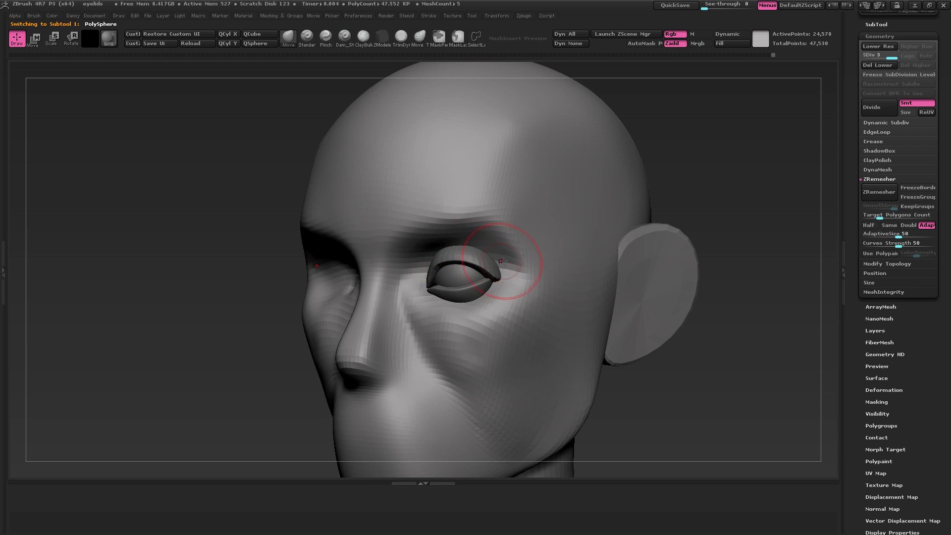
# Try sculpting the head's eye socket above the upper eyelid with a resized brush, and undo the strokes
pyautogui.moveTo(505, 261); pyautogui.dragTo(519, 261, button='right')
pyautogui.press('space')
pyautogui.moveTo(520, 262)
pyautogui.mouseDown()
pyautogui.moveTo(496, 252)
pyautogui.moveTo(506, 247)
pyautogui.moveTo(509, 255)
pyautogui.moveTo(449, 247)
pyautogui.mouseUp()
pyautogui.moveTo(449, 246); pyautogui.dragTo(450, 241, button='right')
pyautogui.hotkey('ctrl', 'z')
pyautogui.moveTo(472, 232)
pyautogui.mouseDown()
pyautogui.moveTo(453, 234)
pyautogui.moveTo(513, 262)
pyautogui.moveTo(515, 274)
pyautogui.mouseUp()
pyautogui.keyDown('shift'); pyautogui.moveTo(513, 268); pyautogui.dragTo(505, 253, button='right'); pyautogui.keyUp('shift')
pyautogui.keyDown('shift'); pyautogui.moveTo(505, 253); pyautogui.dragTo(508, 276); pyautogui.keyUp('shift')
pyautogui.moveTo(517, 260)
pyautogui.mouseDown(button='right')
pyautogui.moveTo(442, 248)
pyautogui.moveTo(434, 236)
pyautogui.mouseUp(button='right')
pyautogui.hotkey('ctrl', 'z')
pyautogui.hotkey('ctrl', 'z')
pyautogui.hotkey('ctrl', 'z')
# Mask the upper eye sockets on the head and extract them as a new subtool at 0.02 thickness with Double enabled
pyautogui.press('ctrl')
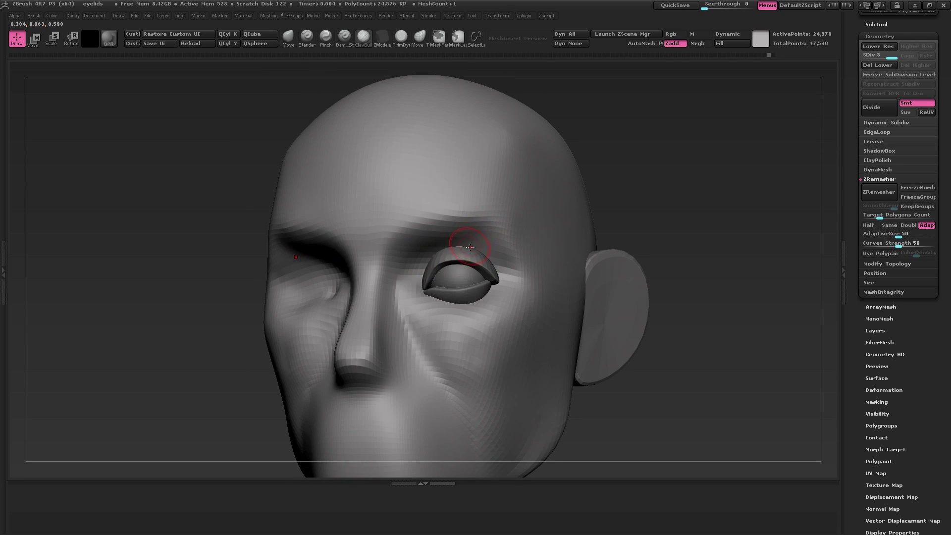
pyautogui.press('ctrl')
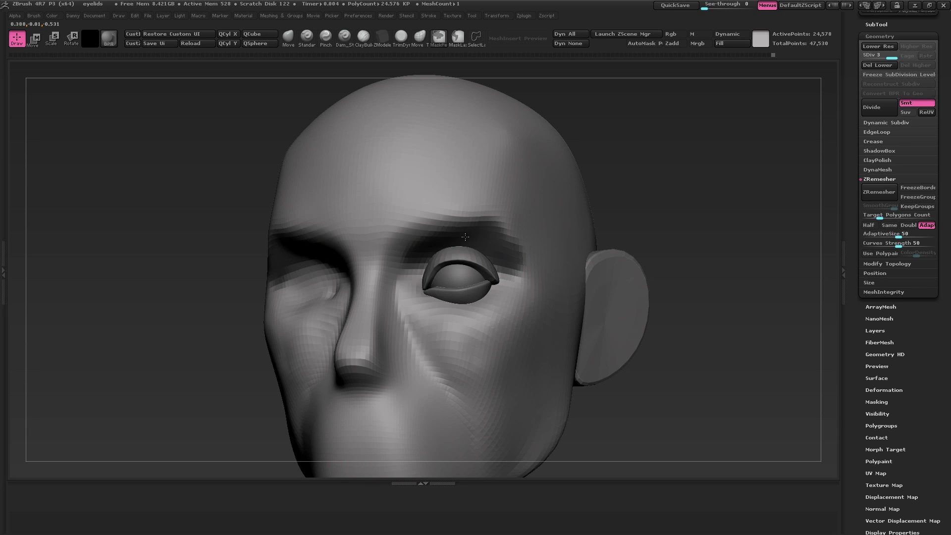
pyautogui.keyDown('shift'); pyautogui.moveTo(465, 261); pyautogui.dragTo(486, 244, button='right'); pyautogui.keyUp('shift')
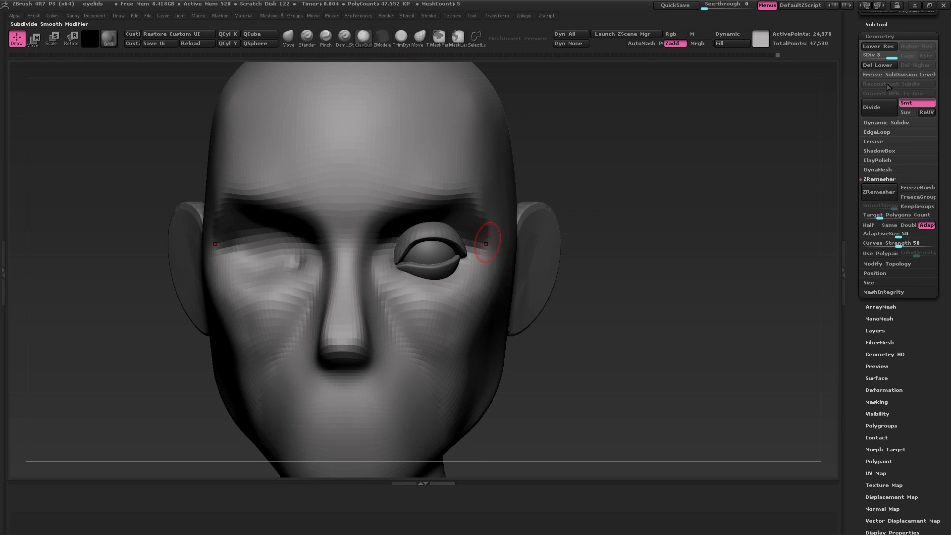
pyautogui.click(874, 24)
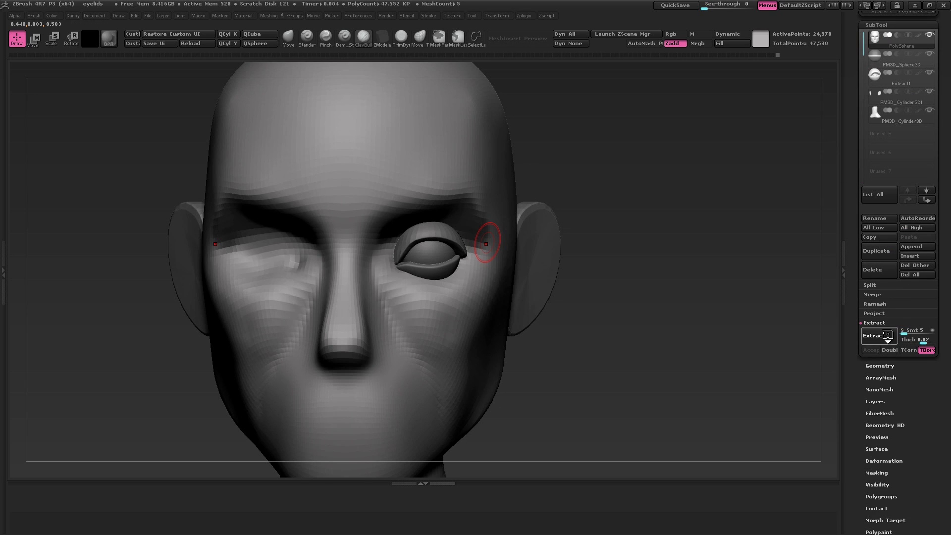
pyautogui.click(886, 342)
pyautogui.click(871, 349)
# Select the extracted brow pieces, ZRemesh them twice with Half enabled, and subdivide the result once
pyautogui.keyDown('alt'); pyautogui.click(468, 212); pyautogui.keyUp('alt')
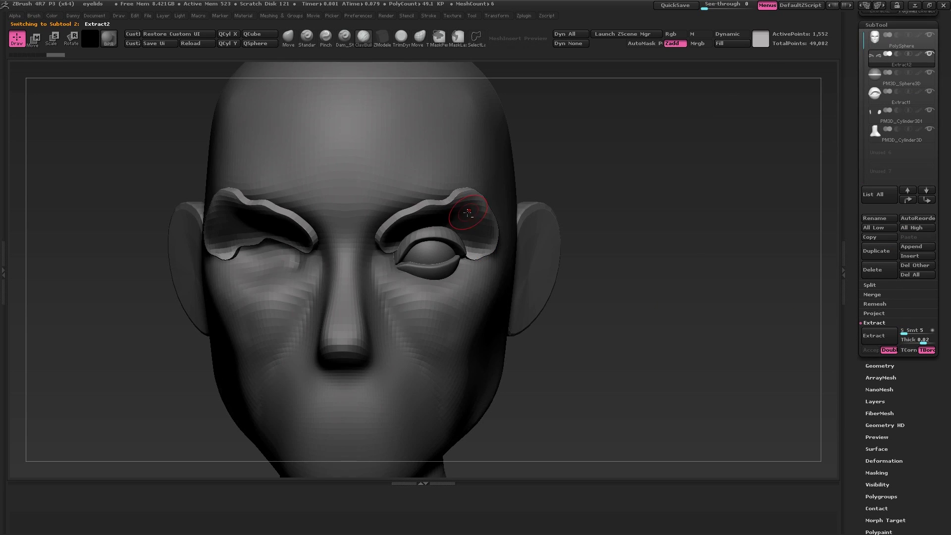
pyautogui.keyDown('alt'); pyautogui.moveTo(471, 212); pyautogui.dragTo(539, 210, button='right'); pyautogui.keyUp('alt')
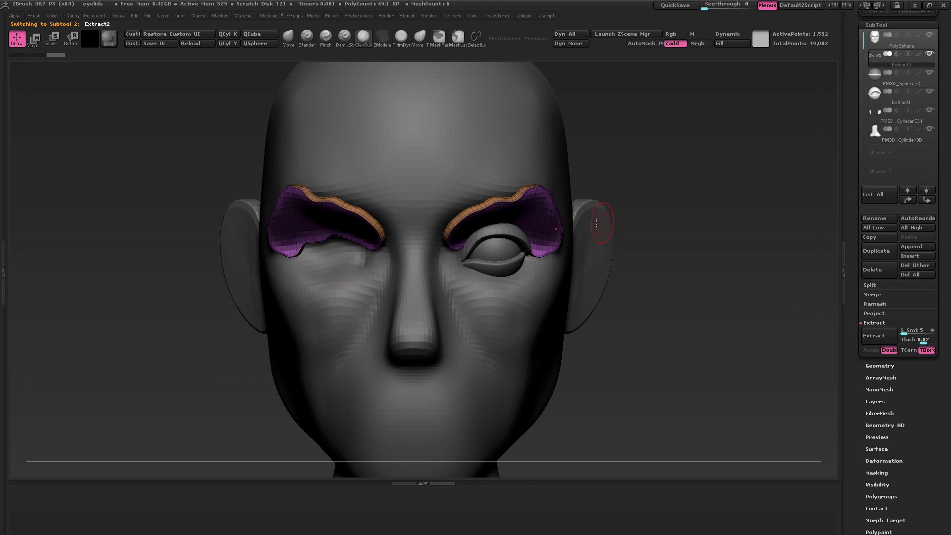
pyautogui.press('1')
pyautogui.press('2')
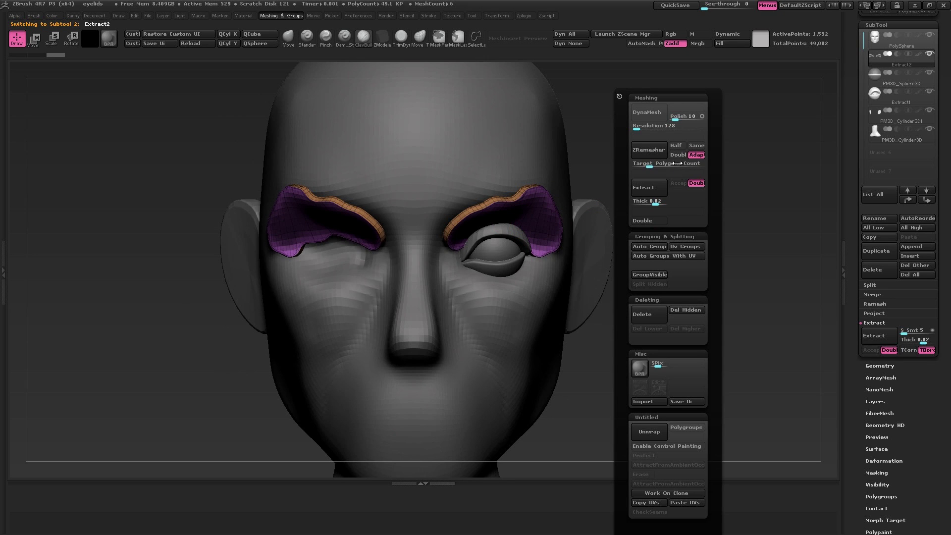
pyautogui.click(676, 146)
pyautogui.click(655, 149)
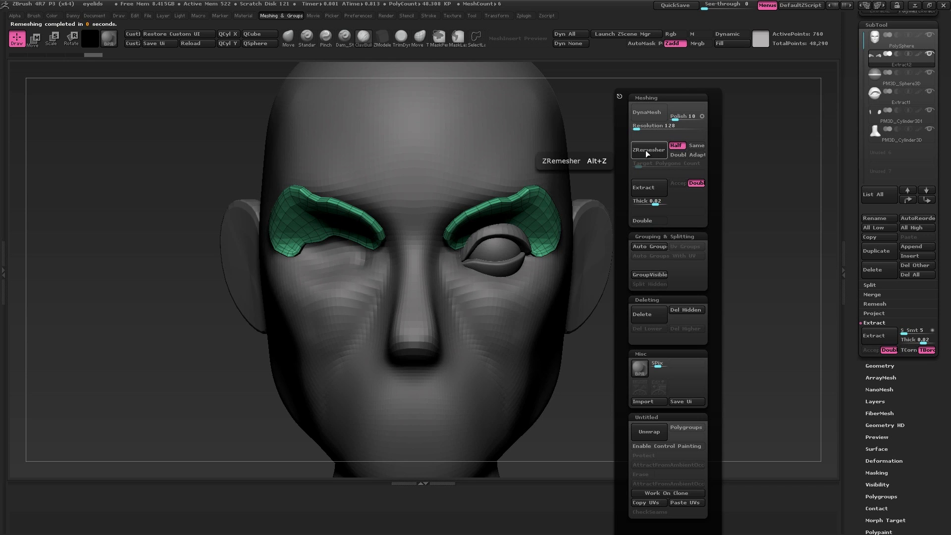
pyautogui.click(658, 149)
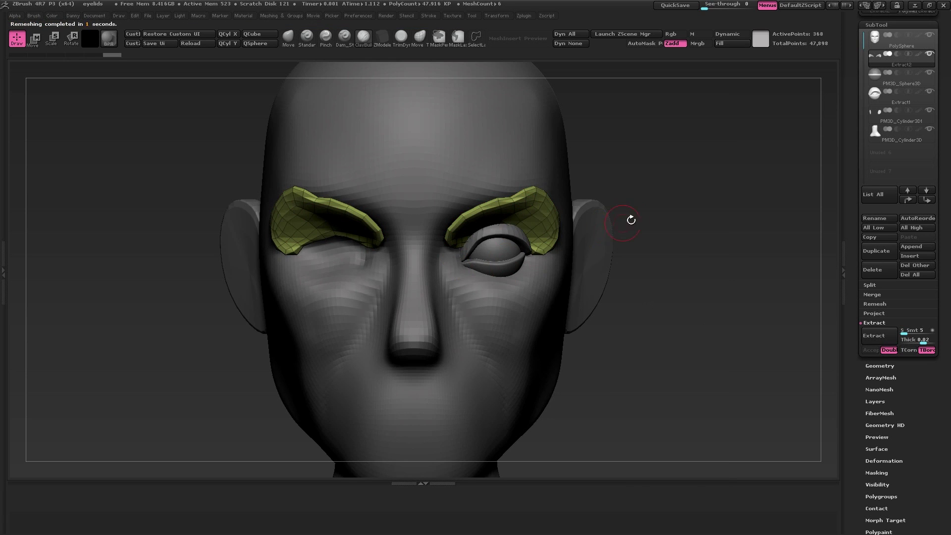
pyautogui.moveTo(635, 220); pyautogui.dragTo(616, 252)
pyautogui.hotkey('ctrl', 'd')
pyautogui.keyDown('alt'); pyautogui.moveTo(590, 212); pyautogui.dragTo(612, 233); pyautogui.keyUp('alt')
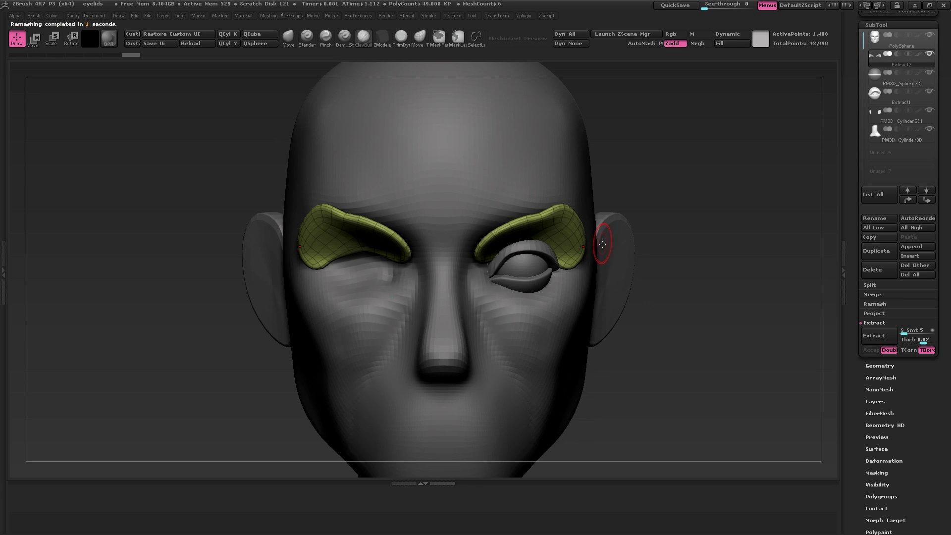
# Switch to the Inflate brush, enlarge it, and puff the brow pieces into fuller, smoothed forms above the eyes
pyautogui.press('b')
pyautogui.press('i')
pyautogui.press('n')
pyautogui.press('space')
pyautogui.moveTo(590, 251)
pyautogui.mouseDown()
pyautogui.moveTo(551, 241)
pyautogui.moveTo(558, 230)
pyautogui.moveTo(520, 227)
pyautogui.moveTo(540, 230)
pyautogui.mouseUp()
pyautogui.moveTo(564, 201); pyautogui.dragTo(588, 204)
pyautogui.moveTo(490, 224)
pyautogui.keyDown('shift'); pyautogui.mouseDown()
pyautogui.moveTo(547, 216)
pyautogui.moveTo(566, 241)
pyautogui.moveTo(537, 270)
pyautogui.moveTo(552, 267)
pyautogui.mouseUp(); pyautogui.keyUp('shift')
pyautogui.moveTo(458, 238); pyautogui.dragTo(494, 240, button='right')
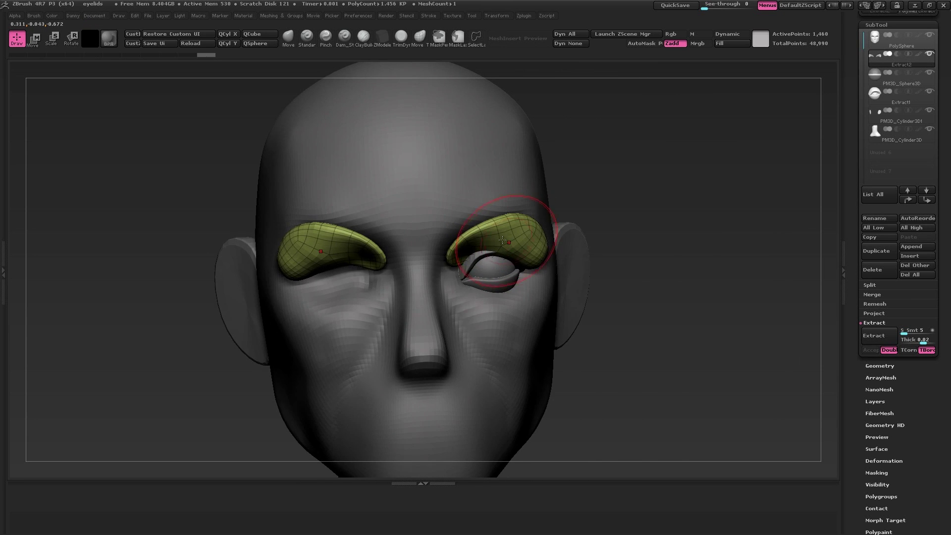
pyautogui.moveTo(466, 246); pyautogui.dragTo(478, 258)
pyautogui.moveTo(550, 263)
pyautogui.mouseDown(button='right')
pyautogui.moveTo(516, 280)
pyautogui.moveTo(519, 257)
pyautogui.mouseUp(button='right')
# Switch to the Move brush, ZRemesh the brow pieces again and pull their outer ends into place around the eyelids
pyautogui.press('b')
pyautogui.press('m')
pyautogui.press('v')
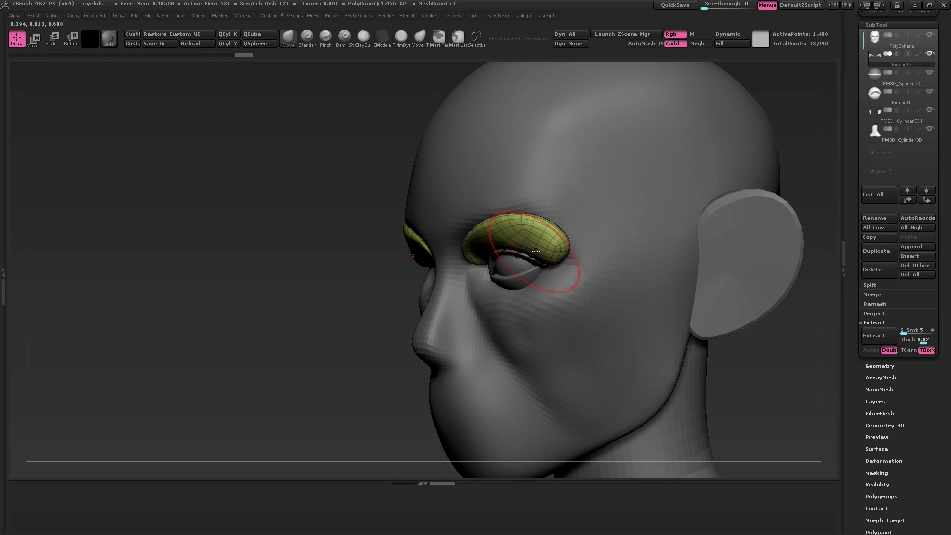
pyautogui.moveTo(638, 237); pyautogui.dragTo(651, 239, button='right')
pyautogui.press('z')
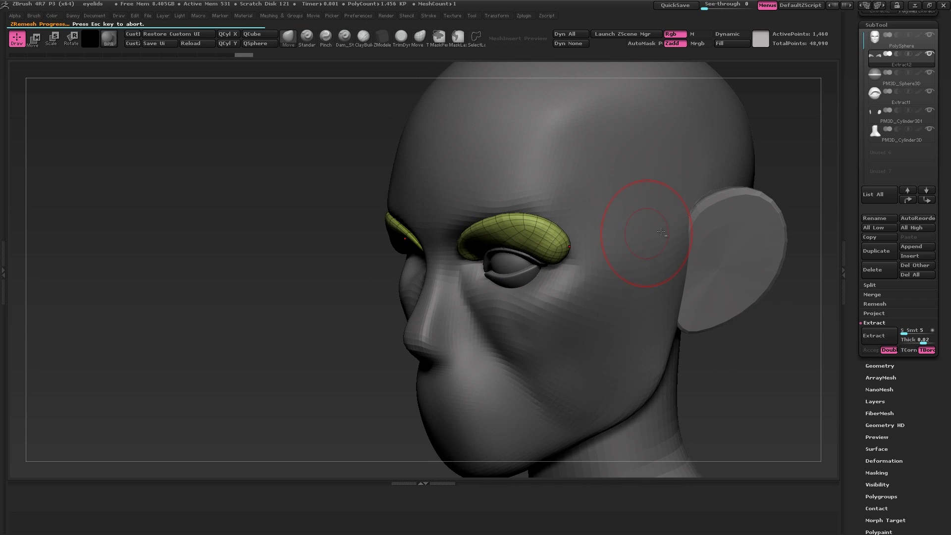
pyautogui.moveTo(585, 229); pyautogui.dragTo(536, 264)
pyautogui.moveTo(536, 264); pyautogui.dragTo(556, 259, button='right')
pyautogui.moveTo(556, 259); pyautogui.dragTo(549, 262)
pyautogui.moveTo(549, 261); pyautogui.dragTo(510, 312, button='right')
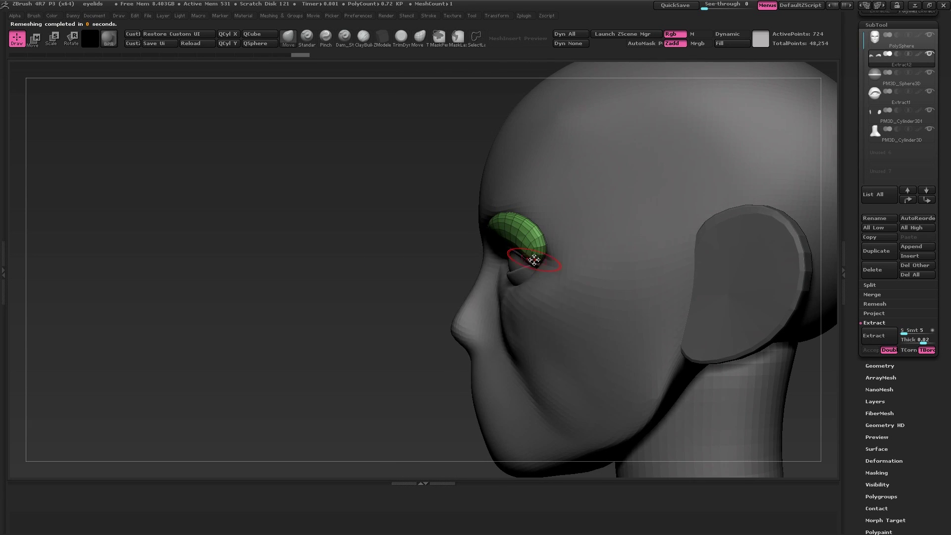
pyautogui.keyDown('ctrl'); pyautogui.moveTo(584, 251); pyautogui.dragTo(559, 256, button='right'); pyautogui.keyUp('ctrl')
pyautogui.hotkey('shift', 'f')
pyautogui.moveTo(558, 256)
pyautogui.mouseDown()
pyautogui.moveTo(537, 238)
pyautogui.moveTo(482, 282)
pyautogui.moveTo(489, 255)
pyautogui.mouseUp()
# Subdivide the head once, select the eyeball subtool and clear its mask
pyautogui.keyDown('alt'); pyautogui.click(490, 256); pyautogui.keyUp('alt')
pyautogui.moveTo(490, 256)
pyautogui.keyDown('shift'); pyautogui.mouseDown(button='right')
pyautogui.moveTo(520, 212)
pyautogui.moveTo(567, 213)
pyautogui.moveTo(578, 174)
pyautogui.moveTo(574, 198)
pyautogui.moveTo(515, 230)
pyautogui.moveTo(587, 242)
pyautogui.moveTo(576, 255)
pyautogui.moveTo(607, 281)
pyautogui.moveTo(615, 370)
pyautogui.mouseUp(button='right'); pyautogui.keyUp('shift')
pyautogui.keyDown('alt'); pyautogui.click(550, 218); pyautogui.keyUp('alt')
pyautogui.keyDown('alt'); pyautogui.click(569, 242); pyautogui.keyUp('alt')
pyautogui.keyDown('alt'); pyautogui.moveTo(671, 280); pyautogui.dragTo(653, 193, button='right'); pyautogui.keyUp('alt')
pyautogui.keyDown('ctrl'); pyautogui.moveTo(658, 257); pyautogui.dragTo(651, 308); pyautogui.keyUp('ctrl')
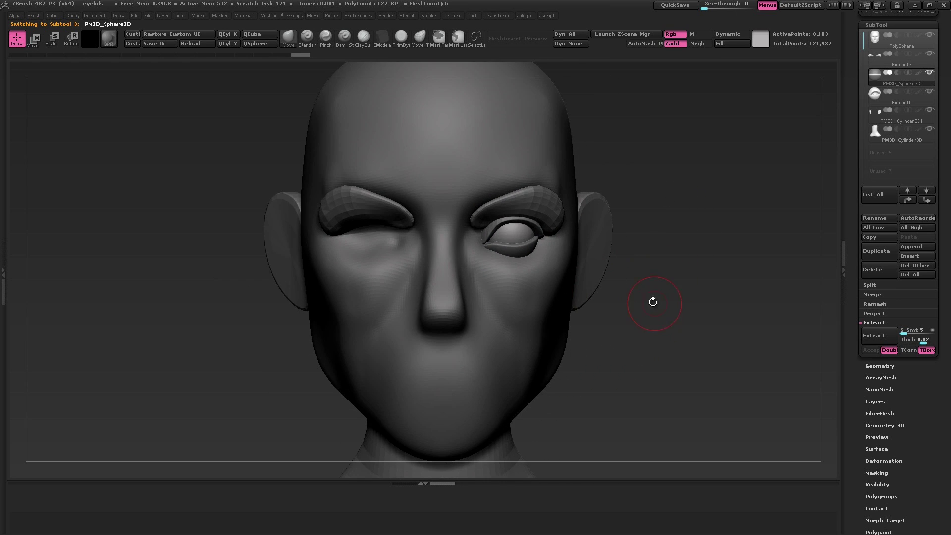
# Collapse the tray below the canvas and lower the Move brush's Mask By Polygroups setting to its minimum
pyautogui.moveTo(449, 483); pyautogui.dragTo(621, 214)
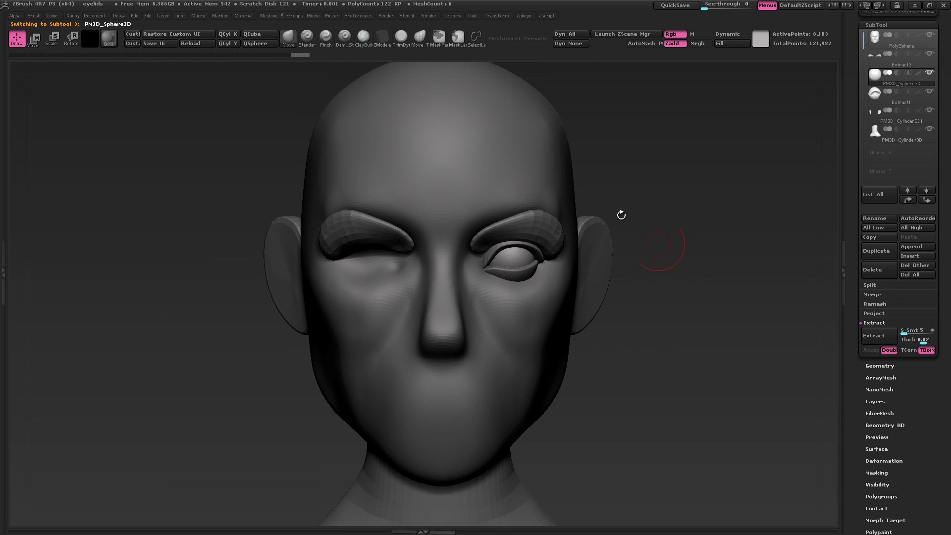
pyautogui.click(39, 16)
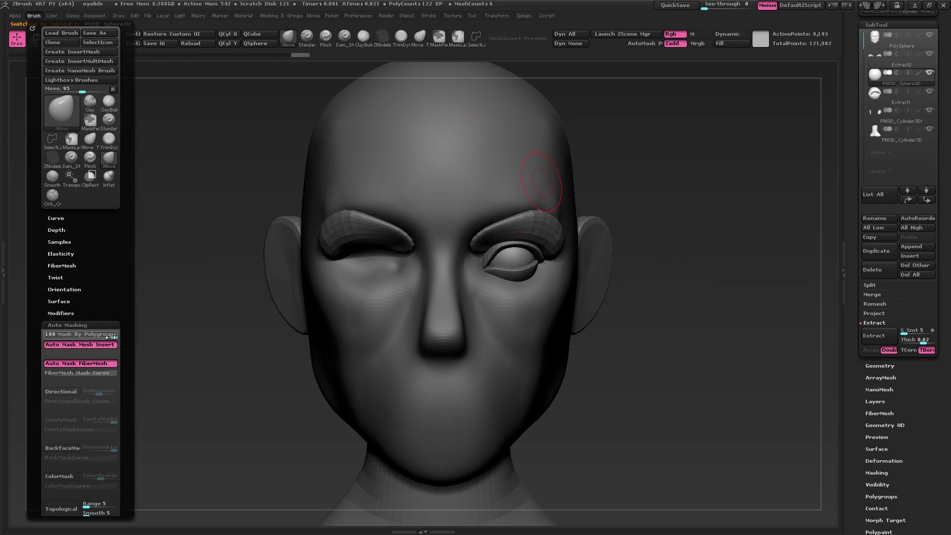
pyautogui.moveTo(110, 336); pyautogui.dragTo(41, 335)
pyautogui.moveTo(659, 221)
pyautogui.mouseDown()
pyautogui.moveTo(705, 195)
pyautogui.moveTo(665, 193)
pyautogui.moveTo(595, 108)
pyautogui.mouseUp()
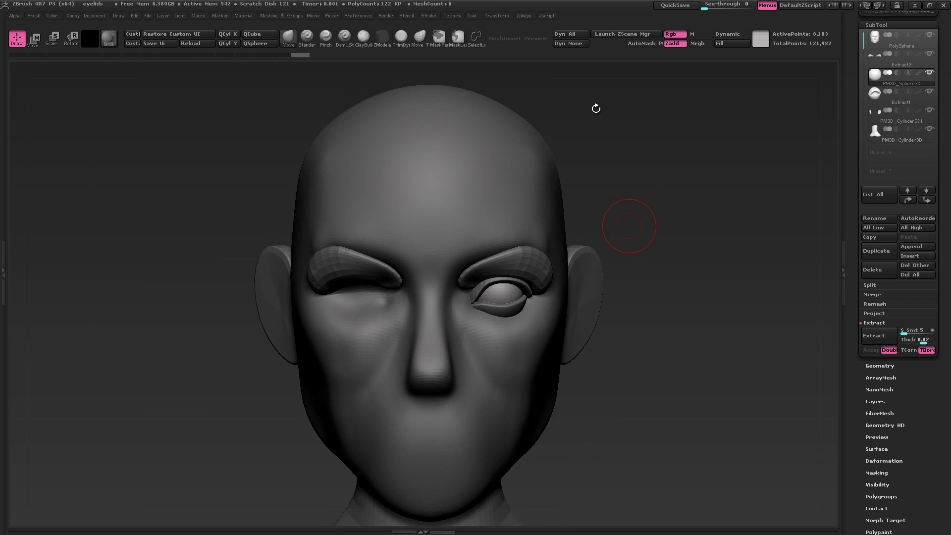
pyautogui.click(653, 43)
pyautogui.click(652, 43)
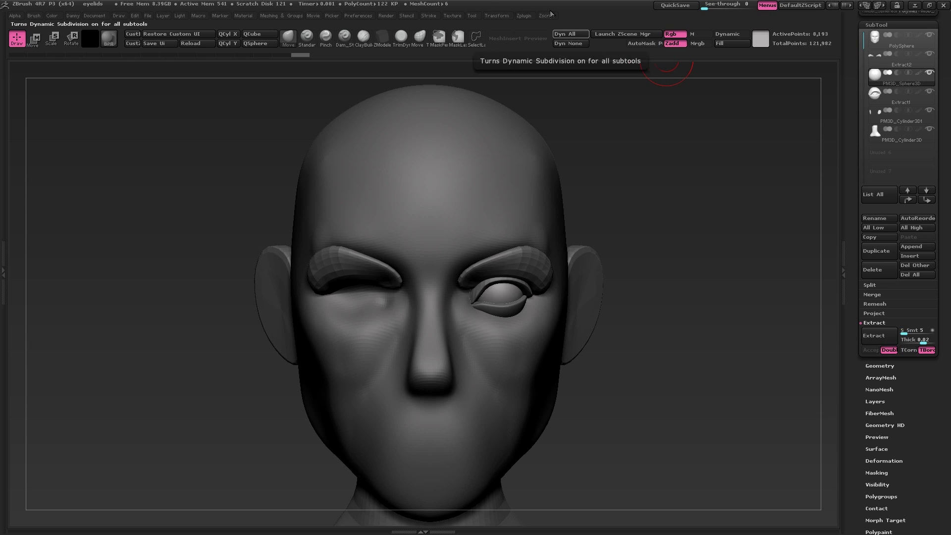
pyautogui.click(523, 16)
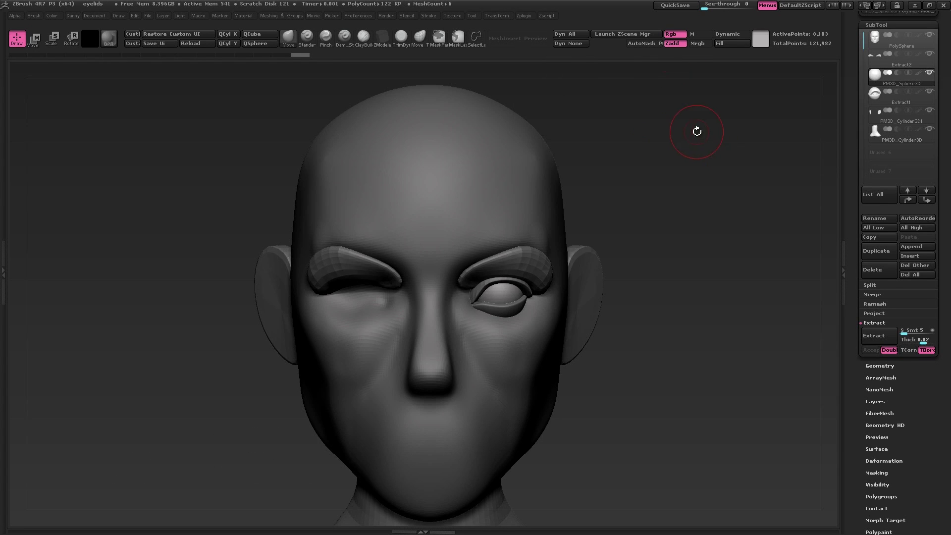
# Mirror the eyeball subtool to the opposite side of the head with the Deformation Mirror operation
pyautogui.moveTo(660, 125)
pyautogui.mouseDown()
pyautogui.moveTo(649, 187)
pyautogui.moveTo(672, 176)
pyautogui.mouseUp()
pyautogui.scroll(-5, 930, 363)
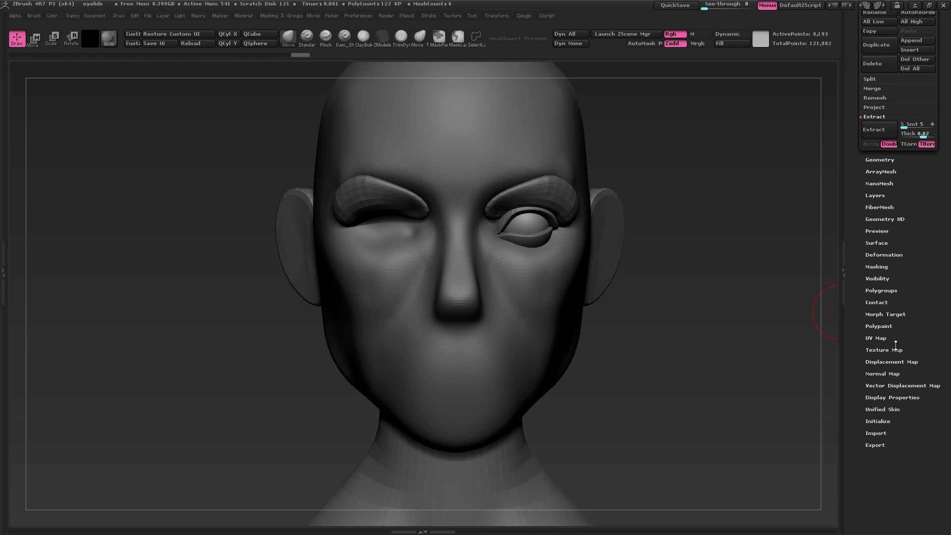
pyautogui.moveTo(906, 253); pyautogui.dragTo(907, 255)
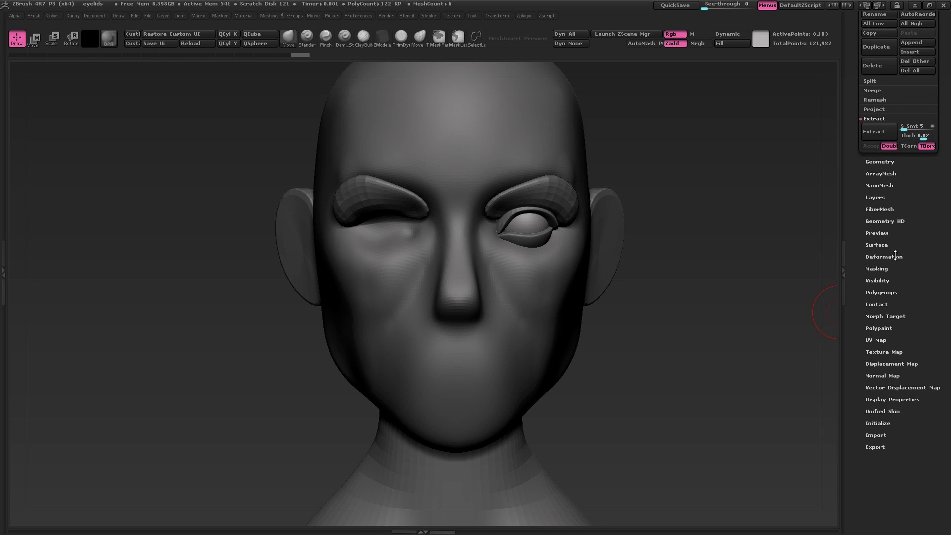
pyautogui.click(895, 257)
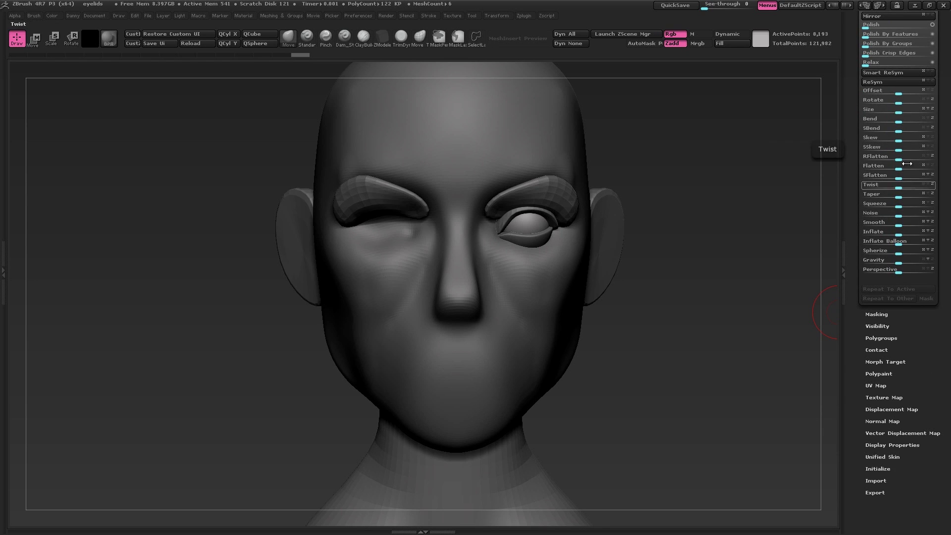
pyautogui.click(885, 16)
pyautogui.scroll(2, 855, 105)
pyautogui.scroll(10, 856, 106)
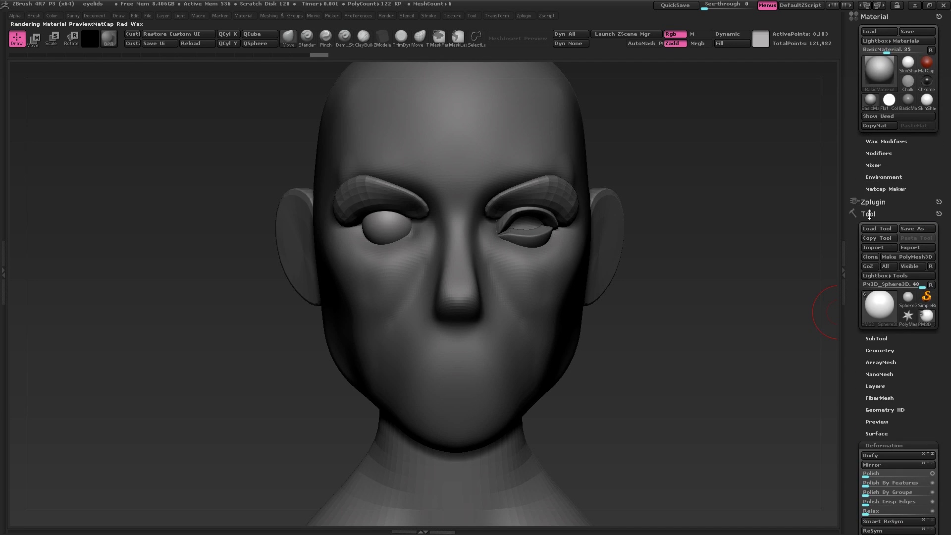
# Use Mirror And Weld on the eyeball to produce one in each eye socket
pyautogui.click(885, 350)
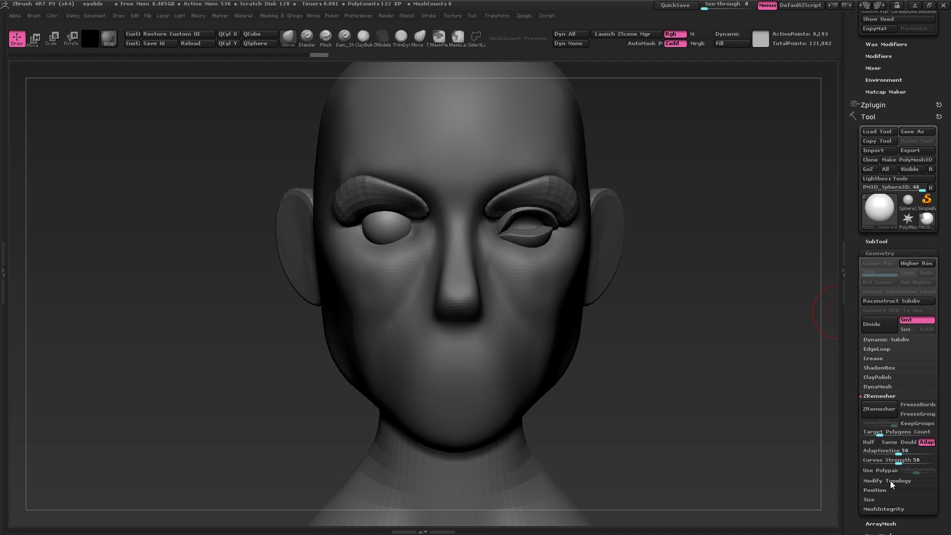
pyautogui.click(890, 480)
pyautogui.click(896, 434)
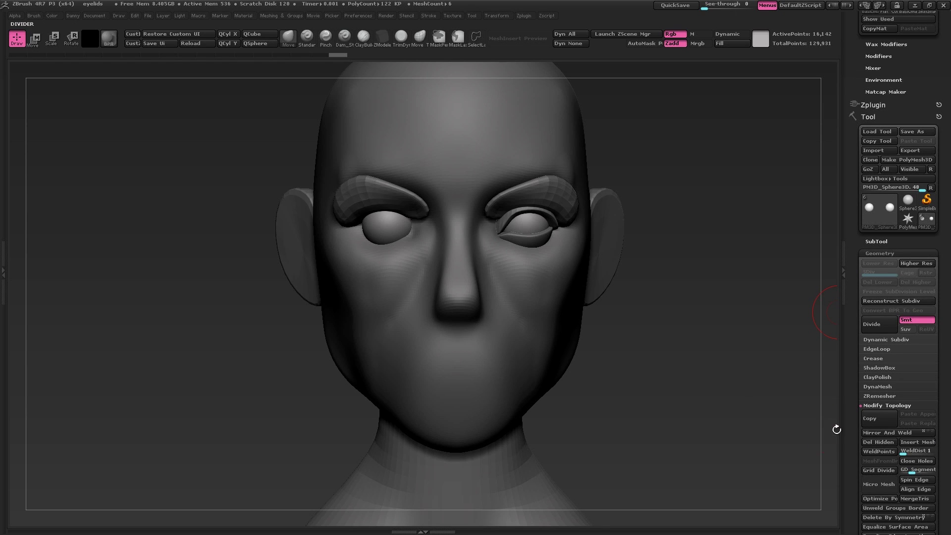
# Delete the eyelid subtool's lower subdivision levels and Mirror And Weld the lids onto the other eye
pyautogui.keyDown('alt'); pyautogui.click(540, 244); pyautogui.keyUp('alt')
pyautogui.moveTo(663, 227); pyautogui.dragTo(633, 268)
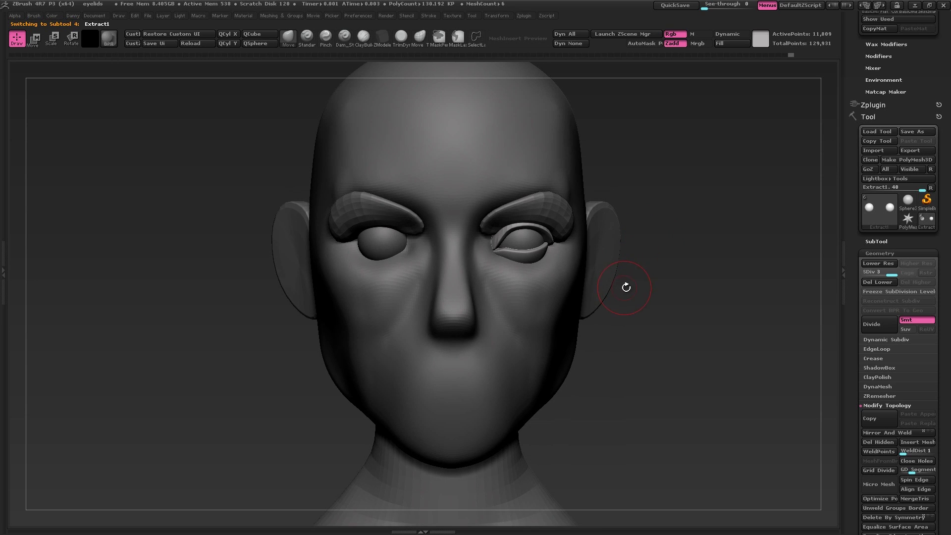
pyautogui.press('d')
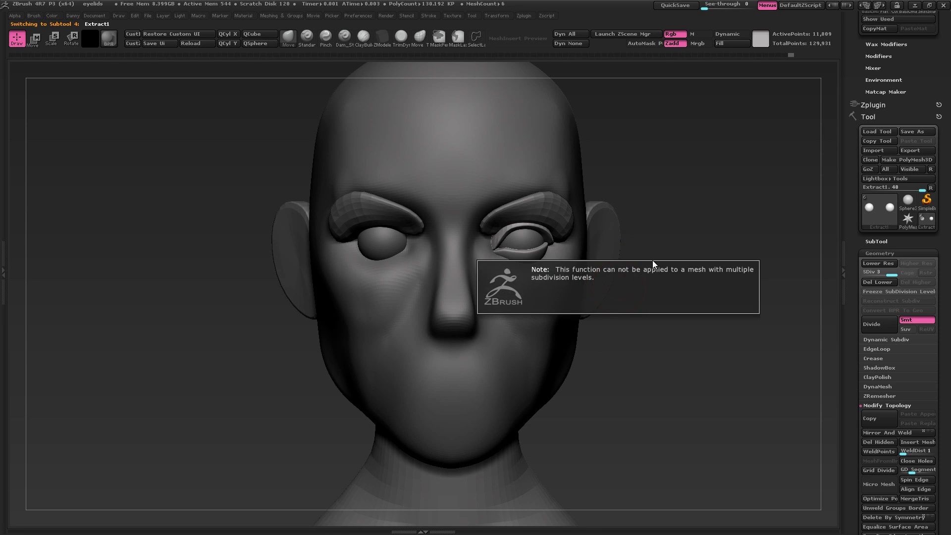
pyautogui.press('2')
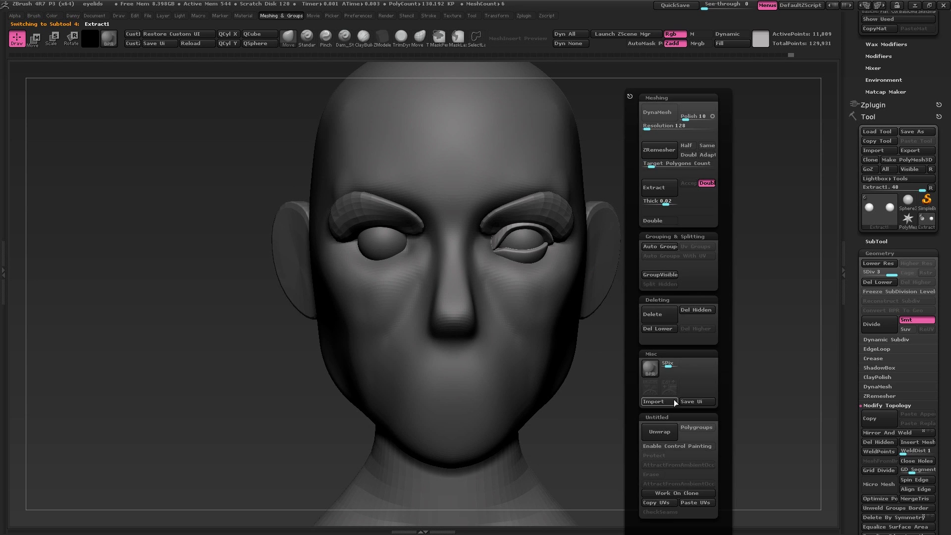
pyautogui.click(661, 327)
pyautogui.moveTo(718, 297); pyautogui.dragTo(707, 315)
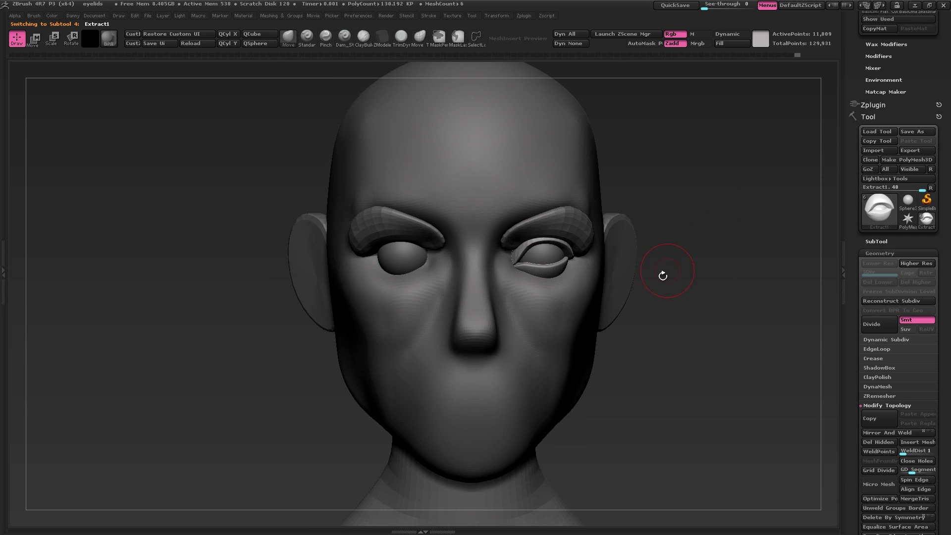
pyautogui.hotkey('shift', 'x')
pyautogui.keyDown('alt'); pyautogui.moveTo(605, 238); pyautogui.dragTo(637, 218); pyautogui.keyUp('alt')
pyautogui.keyDown('alt'); pyautogui.moveTo(610, 297); pyautogui.dragTo(544, 331); pyautogui.keyUp('alt')
# Try to scale the eyelids with a transpose line across the eye, and undo the change
pyautogui.keyDown('alt'); pyautogui.click(493, 293); pyautogui.keyUp('alt')
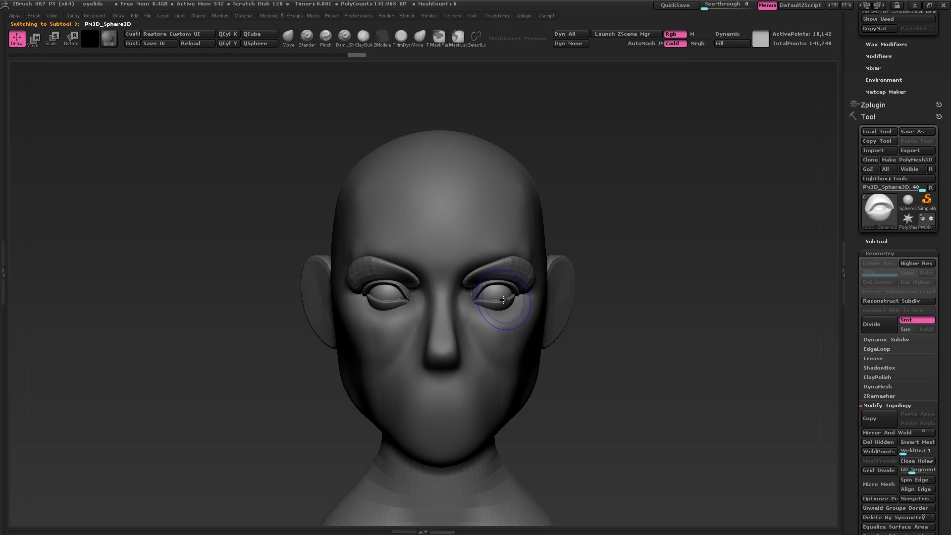
pyautogui.click(877, 241)
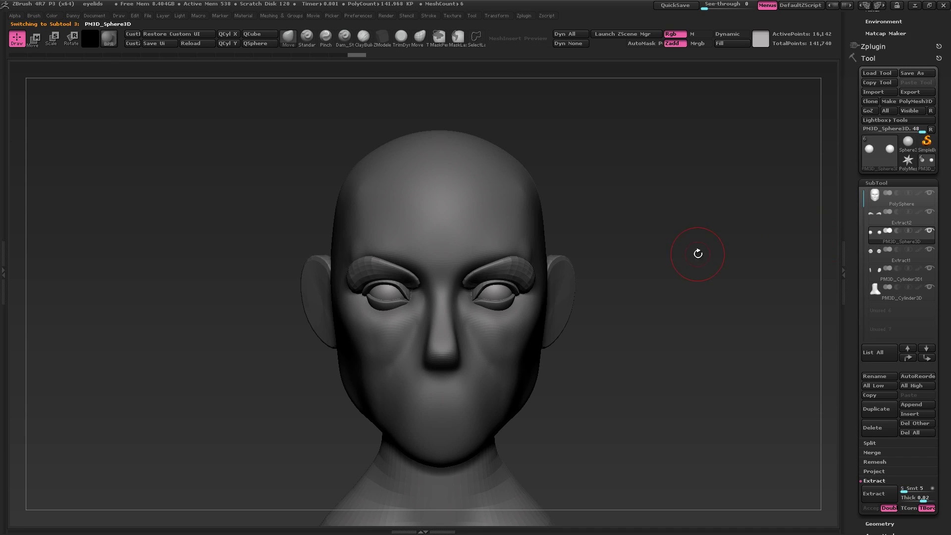
pyautogui.press('e')
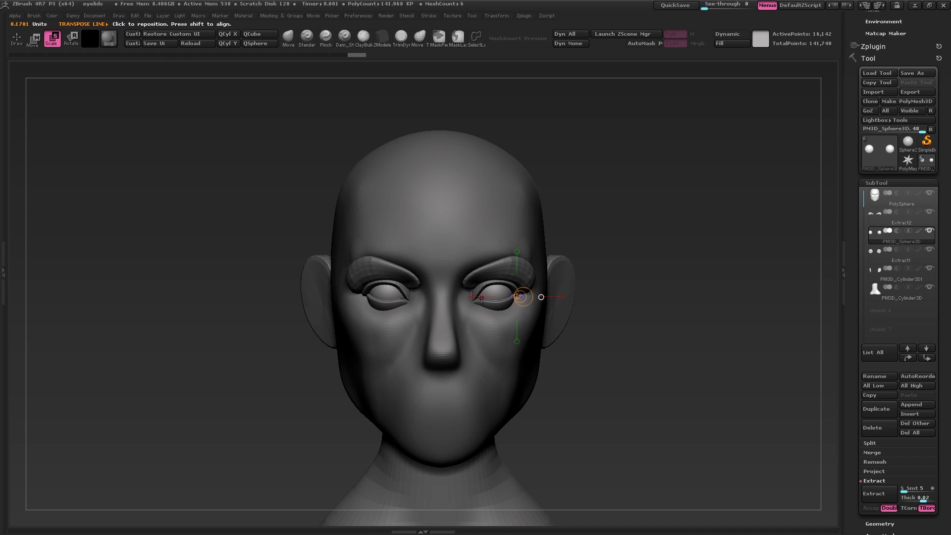
pyautogui.moveTo(479, 297); pyautogui.dragTo(612, 296)
pyautogui.keyDown('alt'); pyautogui.click(518, 293); pyautogui.keyUp('alt')
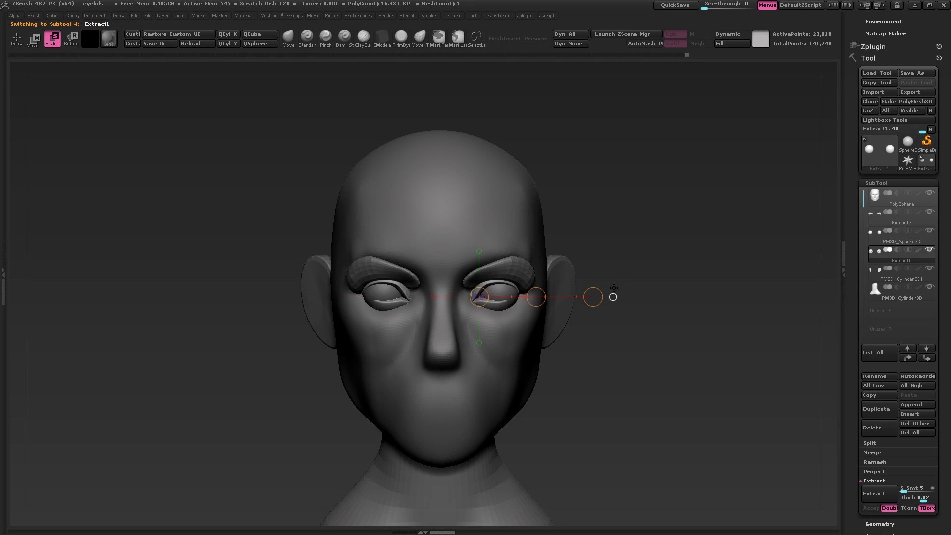
pyautogui.hotkey('ctrl', 'z')
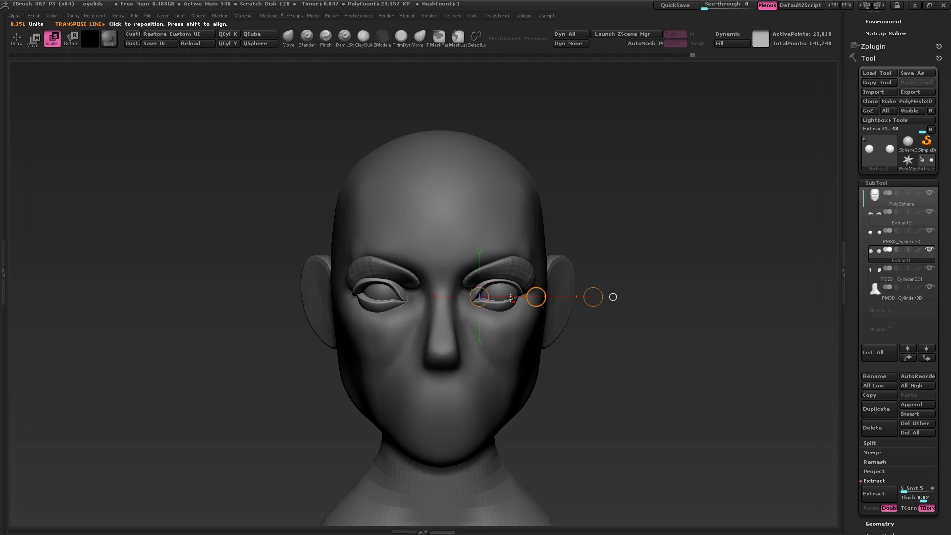
pyautogui.hotkey('ctrl', 'z')
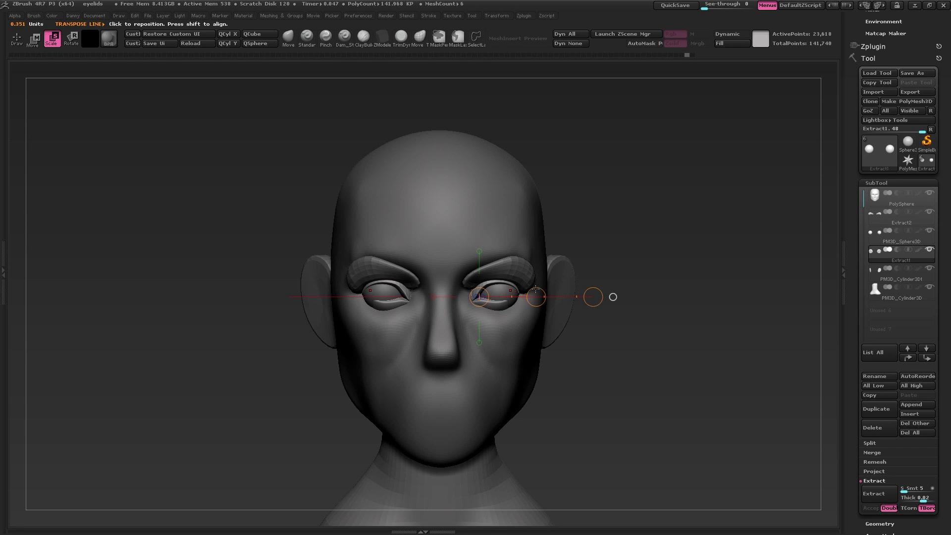
pyautogui.moveTo(515, 305); pyautogui.dragTo(515, 308)
# Reposition the eyelids with a Move transpose line so they sit around the eyeballs from the side and front
pyautogui.moveTo(636, 306)
pyautogui.keyDown('alt'); pyautogui.mouseDown()
pyautogui.moveTo(723, 325)
pyautogui.moveTo(667, 303)
pyautogui.moveTo(723, 307)
pyautogui.moveTo(613, 315)
pyautogui.mouseUp(); pyautogui.keyUp('alt')
pyautogui.press('q')
pyautogui.keyDown('alt'); pyautogui.click(608, 292); pyautogui.keyUp('alt')
pyautogui.keyDown('ctrl'); pyautogui.moveTo(614, 315); pyautogui.dragTo(627, 317, button='right'); pyautogui.keyUp('ctrl')
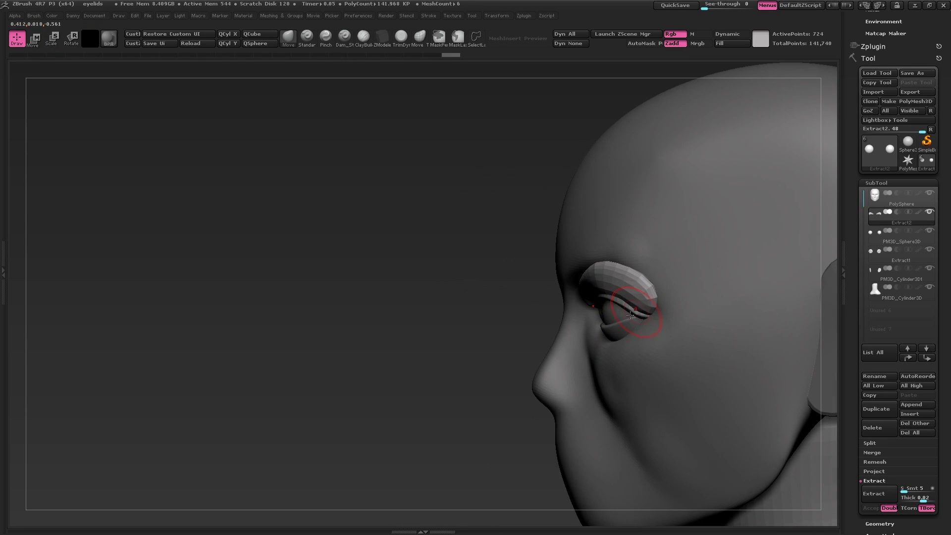
pyautogui.keyDown('alt'); pyautogui.click(611, 327); pyautogui.keyUp('alt')
pyautogui.press('w')
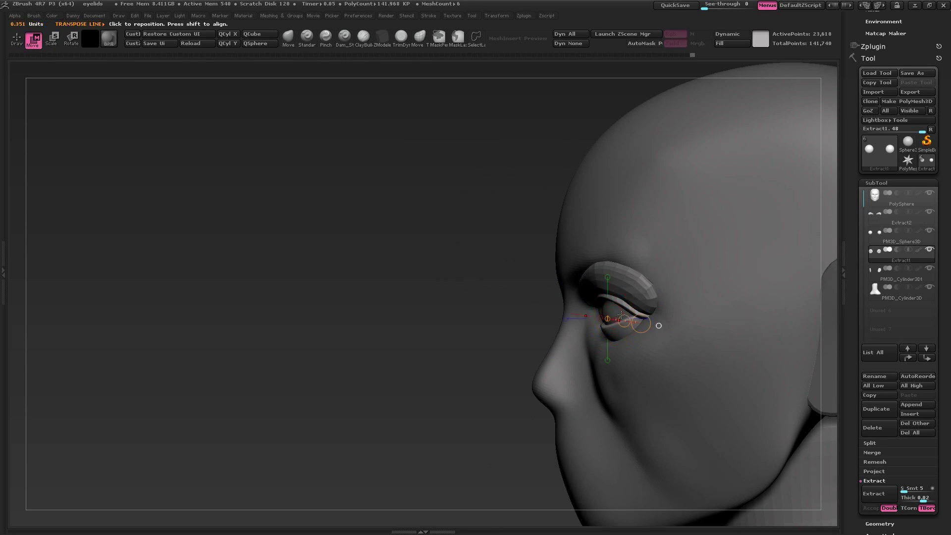
pyautogui.moveTo(620, 301); pyautogui.dragTo(542, 385)
pyautogui.moveTo(541, 384); pyautogui.dragTo(629, 351, button='right')
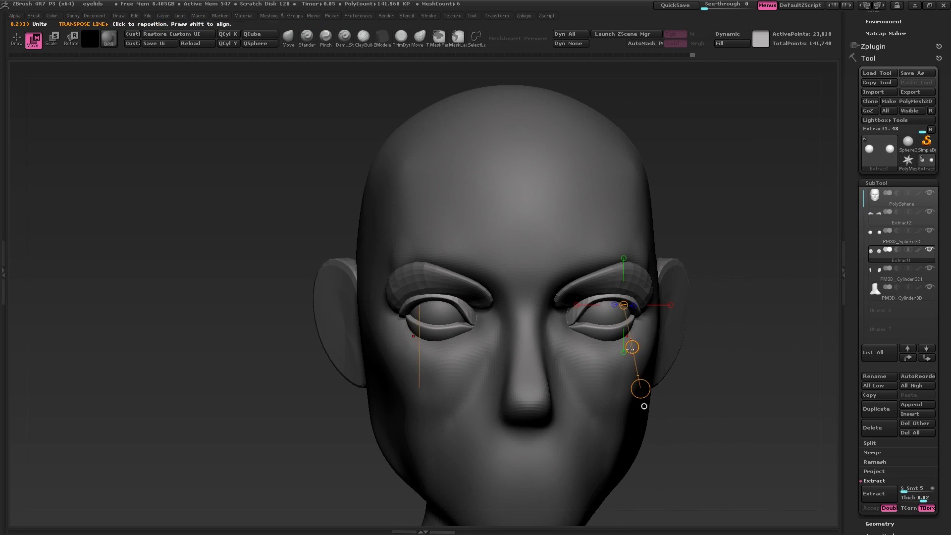
pyautogui.keyDown('alt'); pyautogui.click(622, 314); pyautogui.keyUp('alt')
pyautogui.moveTo(622, 315); pyautogui.dragTo(594, 324, button='right')
pyautogui.moveTo(597, 324); pyautogui.dragTo(637, 325)
pyautogui.moveTo(649, 325)
pyautogui.mouseDown(button='right')
pyautogui.moveTo(637, 324)
pyautogui.moveTo(656, 328)
pyautogui.mouseUp(button='right')
pyautogui.moveTo(643, 344); pyautogui.dragTo(642, 342)
pyautogui.keyDown('ctrl'); pyautogui.moveTo(643, 339); pyautogui.dragTo(631, 270, button='right'); pyautogui.keyUp('ctrl')
pyautogui.moveTo(631, 269)
pyautogui.keyDown('alt'); pyautogui.mouseDown(button='right')
pyautogui.moveTo(612, 246)
pyautogui.moveTo(621, 281)
pyautogui.moveTo(590, 288)
pyautogui.mouseUp(button='right'); pyautogui.keyUp('alt')
# Nudge the eyelids and surrounding forms with the Move brush to hug the eyeballs more closely
pyautogui.keyDown('alt'); pyautogui.click(601, 291); pyautogui.keyUp('alt')
pyautogui.press('q')
pyautogui.press('w')
pyautogui.press('q')
pyautogui.moveTo(597, 281); pyautogui.dragTo(594, 276)
pyautogui.keyDown('alt'); pyautogui.click(577, 275); pyautogui.keyUp('alt')
pyautogui.rightClick(574, 279)
pyautogui.moveTo(596, 269)
pyautogui.mouseDown(button='right')
pyautogui.moveTo(570, 276)
pyautogui.moveTo(602, 273)
pyautogui.mouseUp(button='right')
pyautogui.moveTo(590, 265); pyautogui.dragTo(586, 284)
pyautogui.moveTo(587, 287)
pyautogui.mouseDown(button='right')
pyautogui.moveTo(637, 265)
pyautogui.moveTo(605, 276)
pyautogui.moveTo(625, 257)
pyautogui.moveTo(579, 273)
pyautogui.mouseUp(button='right')
pyautogui.keyDown('ctrl'); pyautogui.moveTo(579, 272); pyautogui.dragTo(548, 287, button='right'); pyautogui.keyUp('ctrl')
# Select the eyeball subtool and merge it down into the eyelids subtool, accepting the non-undoable operation
pyautogui.keyDown('alt'); pyautogui.click(497, 318); pyautogui.keyUp('alt')
pyautogui.rightClick(497, 319)
pyautogui.moveTo(497, 318); pyautogui.dragTo(551, 306, button='right')
pyautogui.press('f')
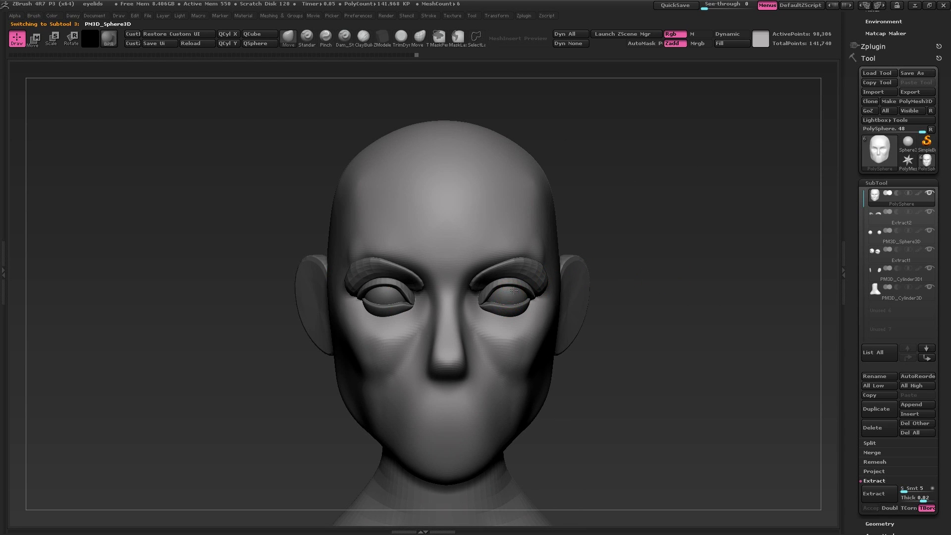
pyautogui.keyDown('alt'); pyautogui.click(522, 286); pyautogui.keyUp('alt')
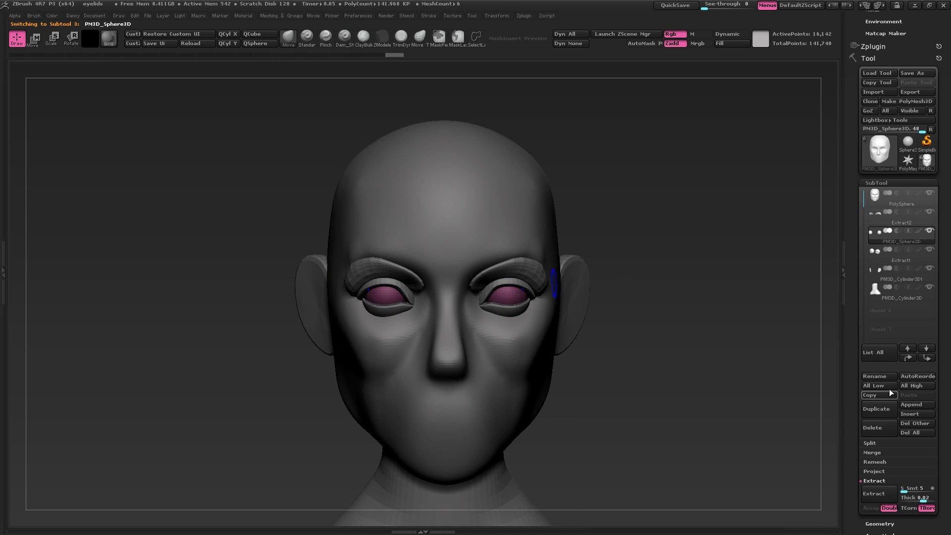
pyautogui.click(872, 452)
pyautogui.click(872, 460)
pyautogui.click(764, 483)
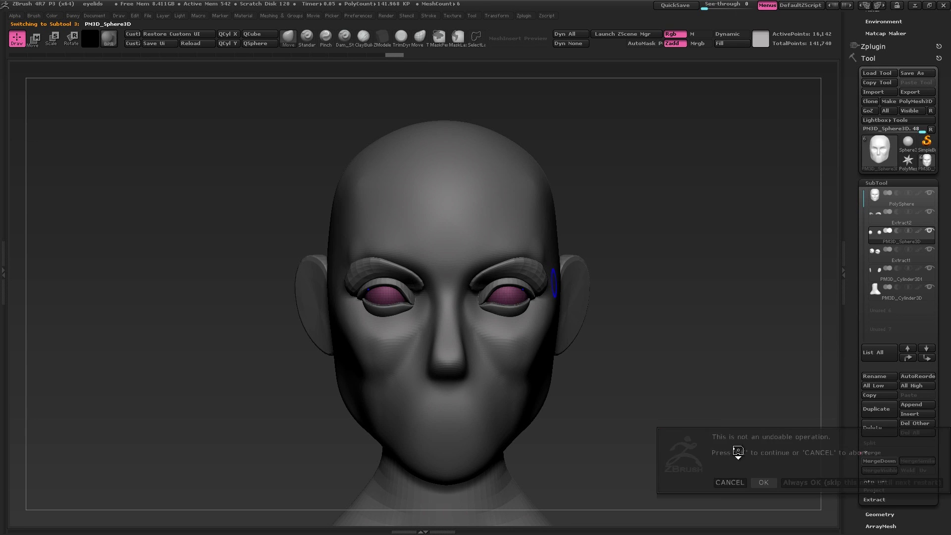
# Scale and move the merged eyes and eyelids with transpose lines to fit them into the sockets
pyautogui.press('f')
pyautogui.moveTo(641, 306); pyautogui.dragTo(599, 290, button='right')
pyautogui.moveTo(599, 290); pyautogui.dragTo(553, 295, button='right')
pyautogui.hotkey('shift', 'f')
pyautogui.moveTo(612, 308)
pyautogui.keyDown('shift'); pyautogui.mouseDown(button='right')
pyautogui.moveTo(617, 296)
pyautogui.moveTo(615, 306)
pyautogui.mouseUp(button='right'); pyautogui.keyUp('shift')
pyautogui.press('e')
pyautogui.moveTo(686, 324); pyautogui.dragTo(694, 327)
pyautogui.keyDown('alt'); pyautogui.moveTo(691, 282); pyautogui.dragTo(660, 265, button='right'); pyautogui.keyUp('alt')
pyautogui.press('w')
pyautogui.moveTo(605, 285); pyautogui.dragTo(599, 287)
pyautogui.keyDown('alt'); pyautogui.moveTo(625, 292); pyautogui.dragTo(619, 268, button='right'); pyautogui.keyUp('alt')
pyautogui.press('q')
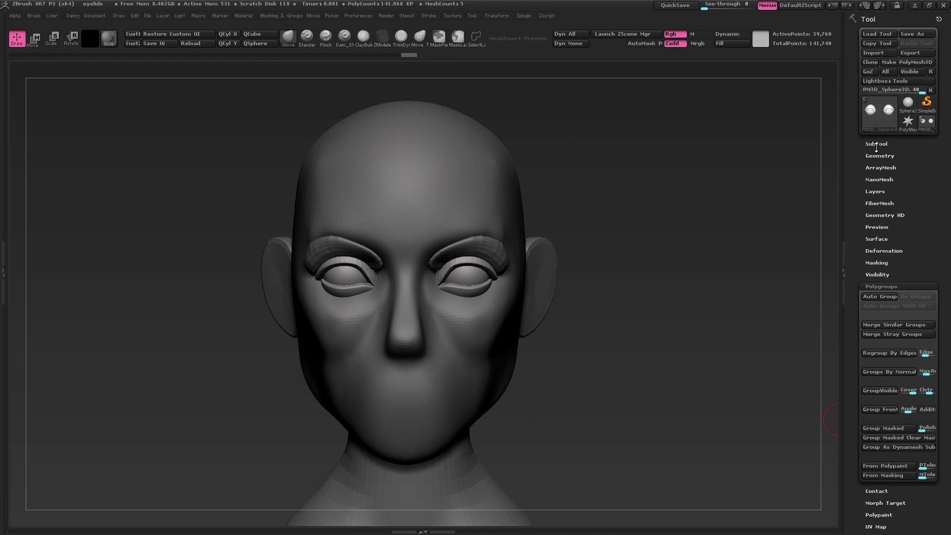
# Split the merged eye subtool by polygroups into separate eyeballs, lower lids and upper lids
pyautogui.click(877, 145)
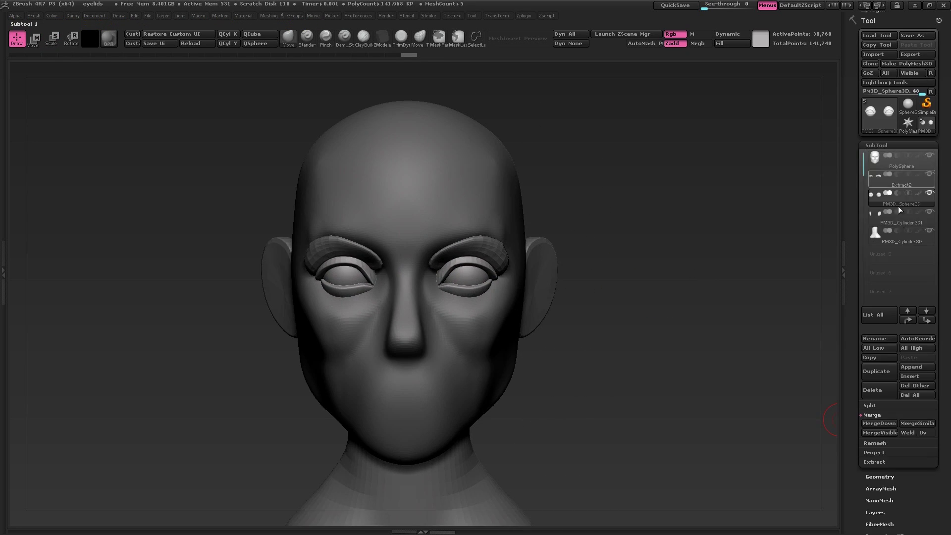
pyautogui.click(870, 405)
pyautogui.click(909, 416)
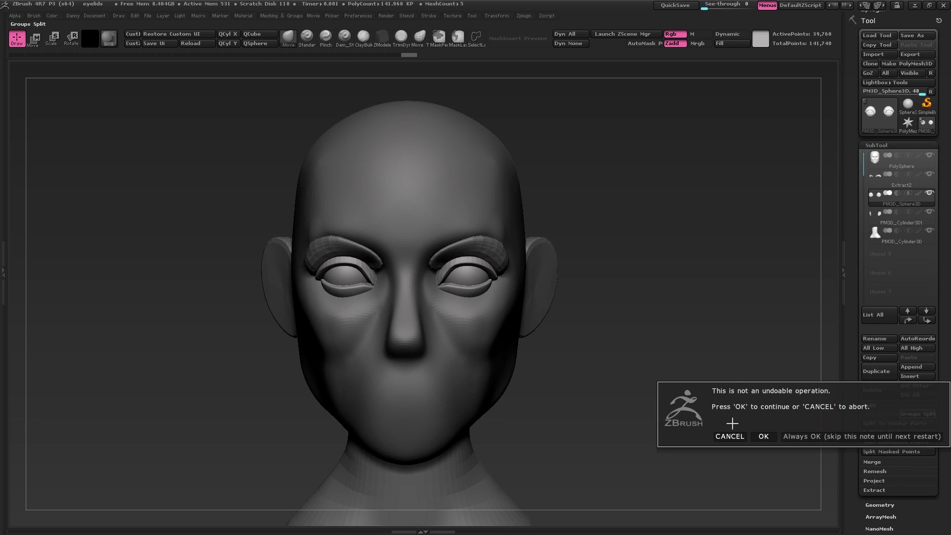
pyautogui.click(762, 435)
# Select the separated upper and lower eyelid pieces in turn and refine their shape around the eyeballs
pyautogui.keyDown('alt'); pyautogui.moveTo(580, 274); pyautogui.dragTo(624, 278, button='right'); pyautogui.keyUp('alt')
pyautogui.hotkey('shift', 'f')
pyautogui.keyDown('ctrl'); pyautogui.moveTo(567, 269); pyautogui.dragTo(609, 322, button='right'); pyautogui.keyUp('ctrl')
pyautogui.hotkey('shift', 'f')
pyautogui.keyDown('alt'); pyautogui.click(539, 295); pyautogui.keyUp('alt')
pyautogui.keyDown('alt'); pyautogui.click(515, 315); pyautogui.keyUp('alt')
pyautogui.keyDown('alt'); pyautogui.click(523, 271); pyautogui.keyUp('alt')
pyautogui.keyDown('alt'); pyautogui.click(553, 289); pyautogui.keyUp('alt')
pyautogui.keyDown('alt'); pyautogui.click(561, 303); pyautogui.keyUp('alt')
pyautogui.keyDown('alt'); pyautogui.click(552, 283); pyautogui.keyUp('alt')
pyautogui.rightClick(552, 285)
pyautogui.keyDown('alt'); pyautogui.click(574, 317); pyautogui.keyUp('alt')
pyautogui.keyDown('alt'); pyautogui.moveTo(526, 457); pyautogui.dragTo(467, 448, button='right'); pyautogui.keyUp('alt')
pyautogui.keyDown('alt'); pyautogui.click(500, 230); pyautogui.keyUp('alt')
pyautogui.moveTo(501, 229); pyautogui.dragTo(535, 208, button='right')
pyautogui.keyDown('alt'); pyautogui.click(469, 220); pyautogui.keyUp('alt')
pyautogui.keyDown('alt'); pyautogui.click(518, 232); pyautogui.keyUp('alt')
pyautogui.keyDown('alt'); pyautogui.click(508, 249); pyautogui.keyUp('alt')
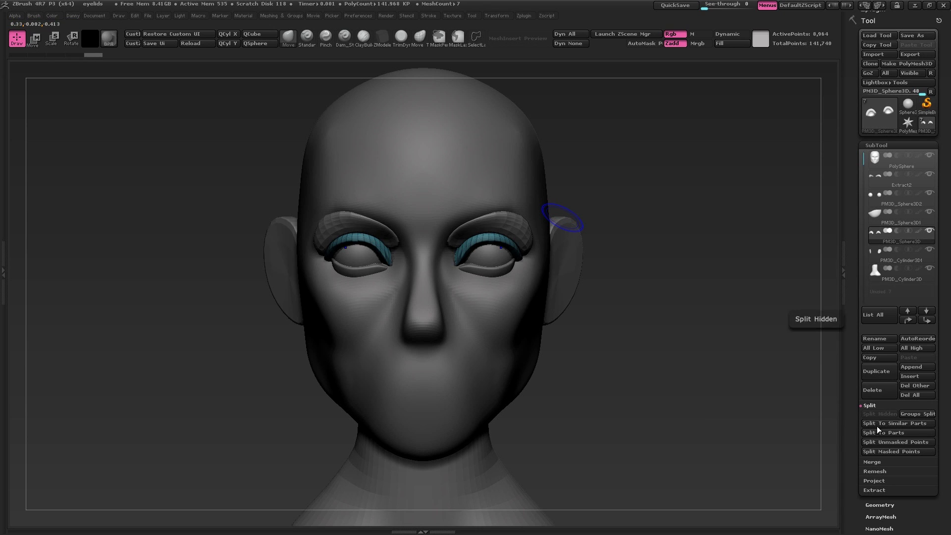
# Enable Weld for merging and move the eyeball subtool above the head in the subtool order
pyautogui.click(881, 462)
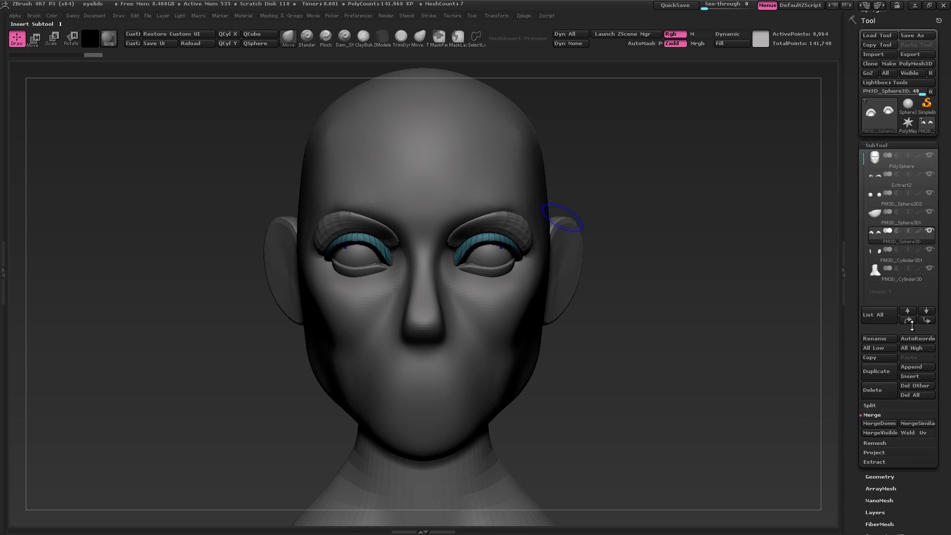
pyautogui.click(879, 163)
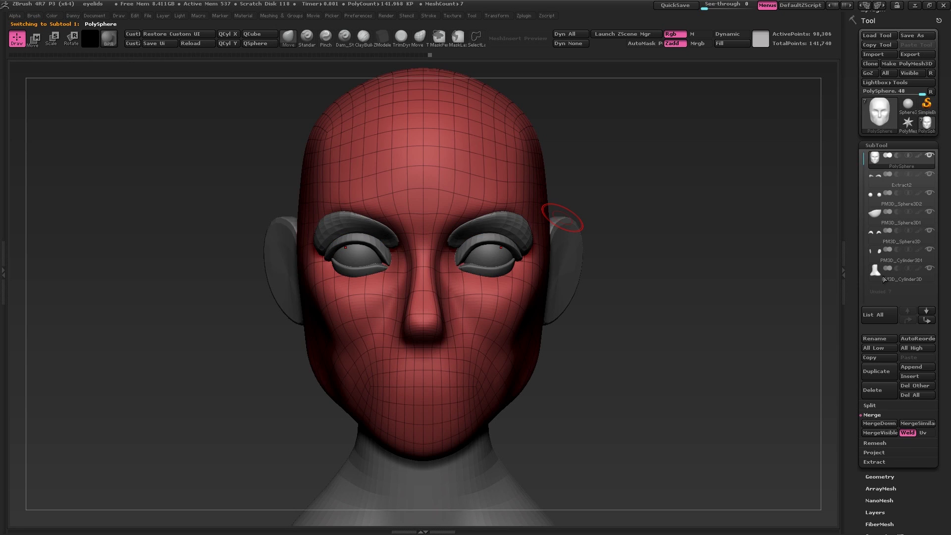
pyautogui.click(878, 200)
pyautogui.click(908, 321)
pyautogui.click(908, 321)
pyautogui.click(884, 176)
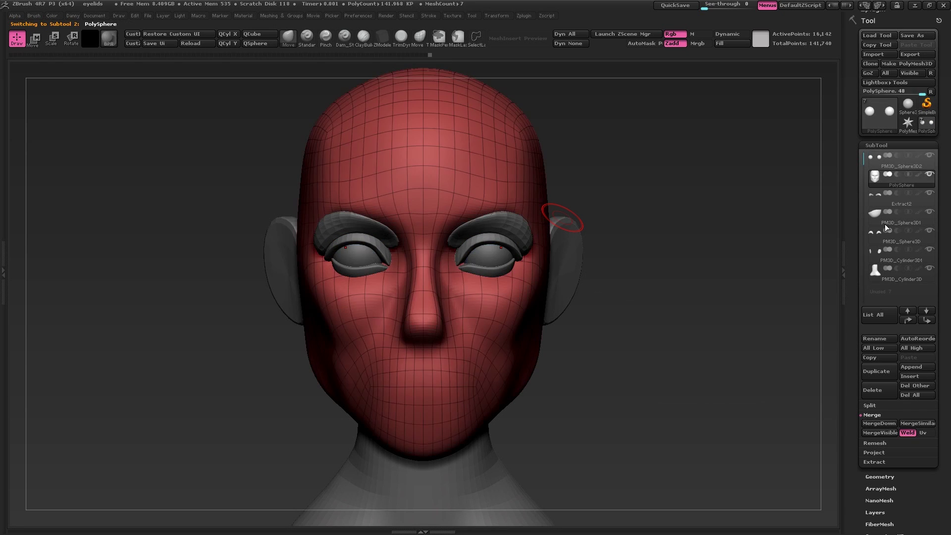
# Merge the brows, lower lids and upper lids down into the head subtool, keeping the eyeballs separate
pyautogui.click(879, 423)
pyautogui.click(789, 446)
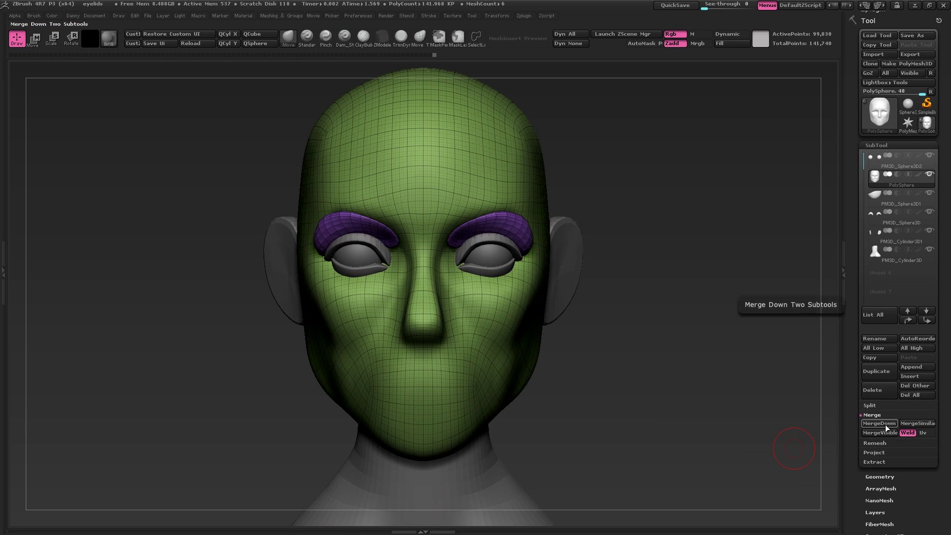
pyautogui.click(884, 423)
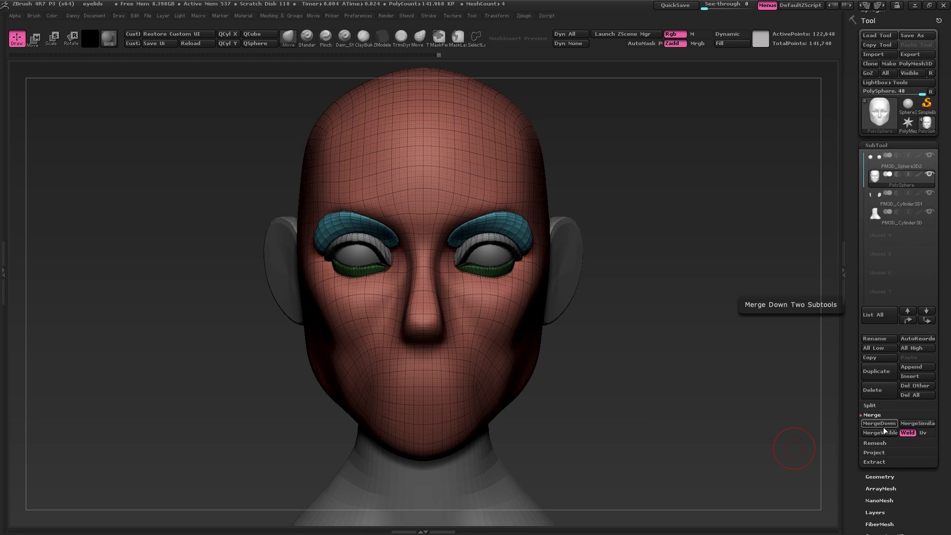
pyautogui.press('f')
pyautogui.hotkey('shift', 'f')
pyautogui.hotkey('shift', 'f')
# Try DynaMesh on the merged head at resolution 128, and undo the remesh
pyautogui.press('2')
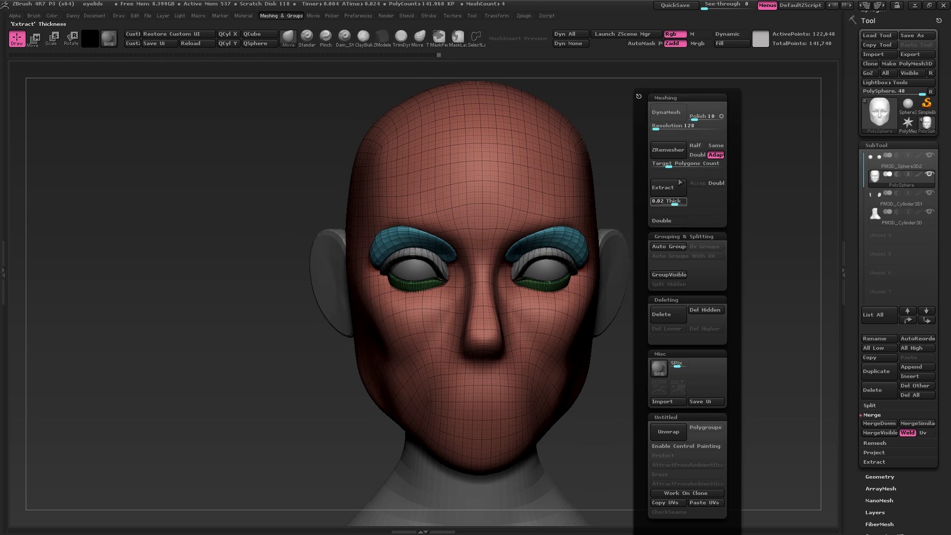
pyautogui.click(662, 114)
pyautogui.hotkey('shift', 'f')
pyautogui.moveTo(633, 167); pyautogui.dragTo(678, 149)
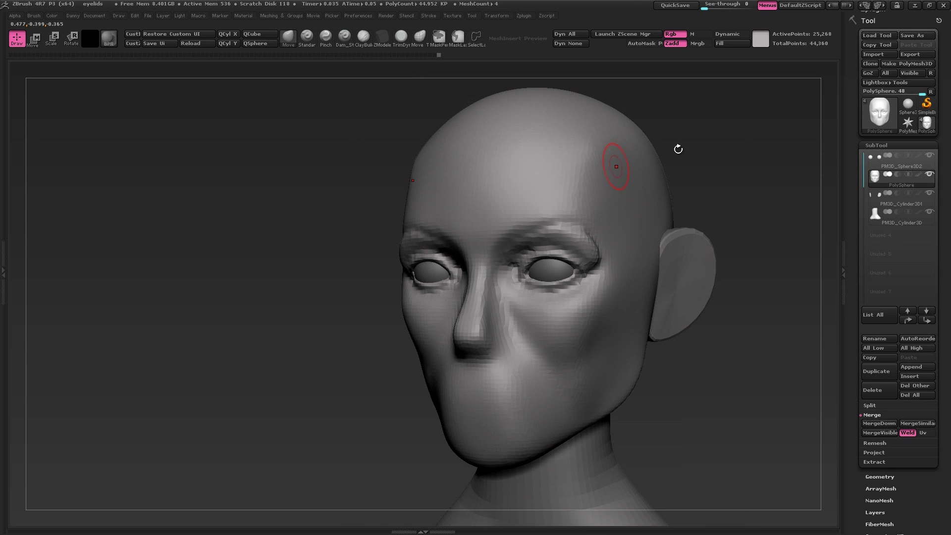
pyautogui.hotkey('ctrl', 'z')
# Raise the DynaMesh resolution and remesh the merged head to fuse the brows and eyelids with finer detail
pyautogui.press('2')
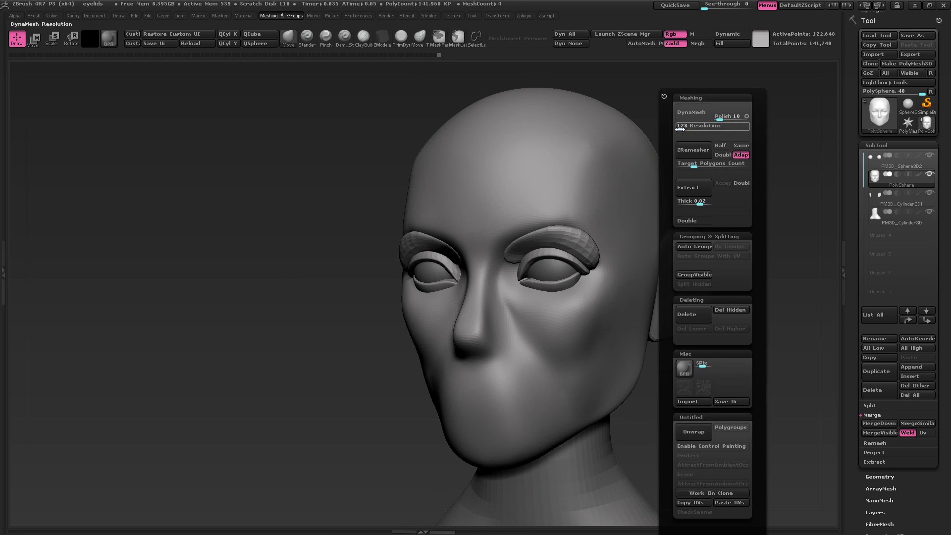
pyautogui.click(686, 128)
pyautogui.click(694, 116)
pyautogui.moveTo(685, 129)
pyautogui.mouseDown()
pyautogui.moveTo(690, 140)
pyautogui.moveTo(629, 141)
pyautogui.moveTo(696, 178)
pyautogui.moveTo(565, 188)
pyautogui.moveTo(590, 197)
pyautogui.moveTo(548, 178)
pyautogui.mouseUp()
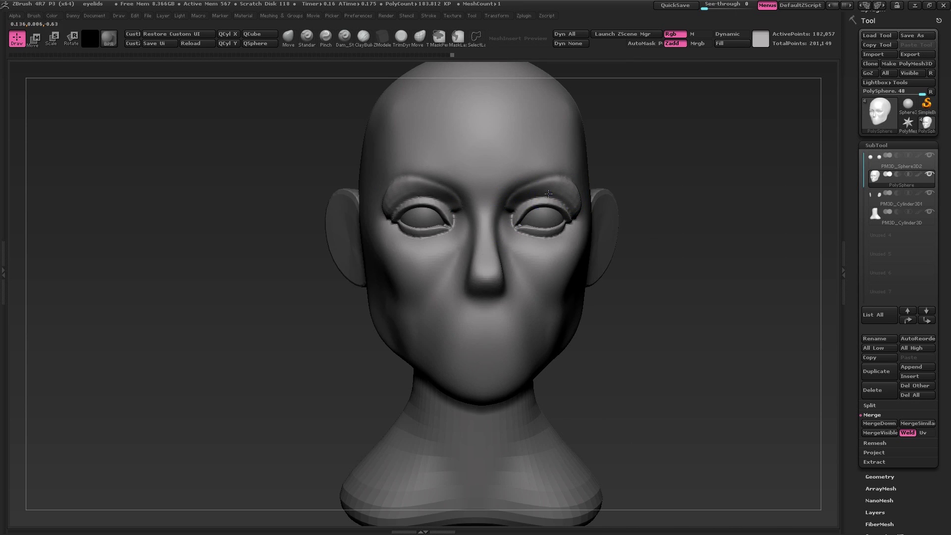
# Smooth the seams around the eyelids and subdivide the head mesh one level
pyautogui.keyDown('shift'); pyautogui.moveTo(529, 241); pyautogui.dragTo(554, 241); pyautogui.keyUp('shift')
pyautogui.moveTo(550, 237)
pyautogui.keyDown('ctrl'); pyautogui.mouseDown(button='right')
pyautogui.moveTo(573, 231)
pyautogui.moveTo(535, 257)
pyautogui.moveTo(505, 262)
pyautogui.mouseUp(button='right'); pyautogui.keyUp('ctrl')
pyautogui.press('d')
# Carve the inner and outer eye corners and lid creases with the Dam_Standard brush, smoothing the lower lid's inner end
pyautogui.press('space')
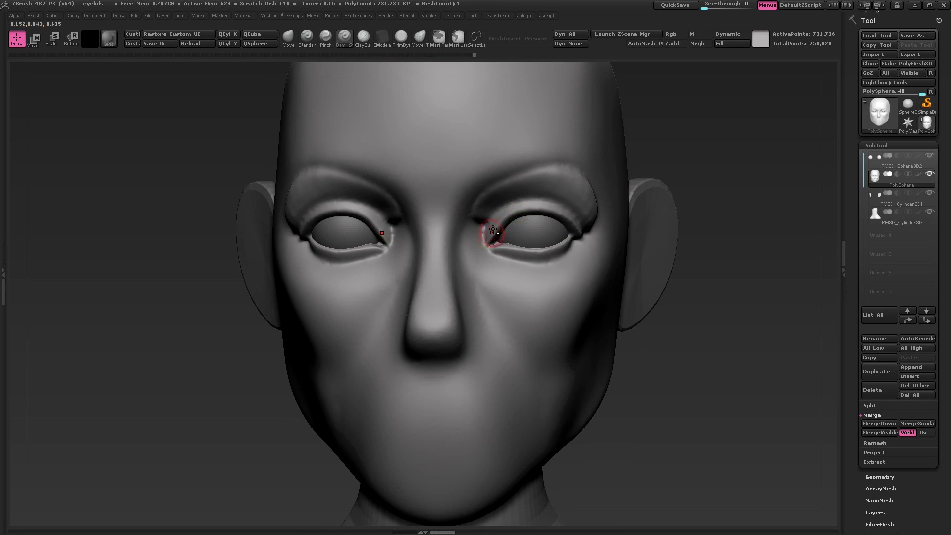
pyautogui.moveTo(495, 229); pyautogui.dragTo(513, 210)
pyautogui.moveTo(567, 218); pyautogui.dragTo(539, 208, button='right')
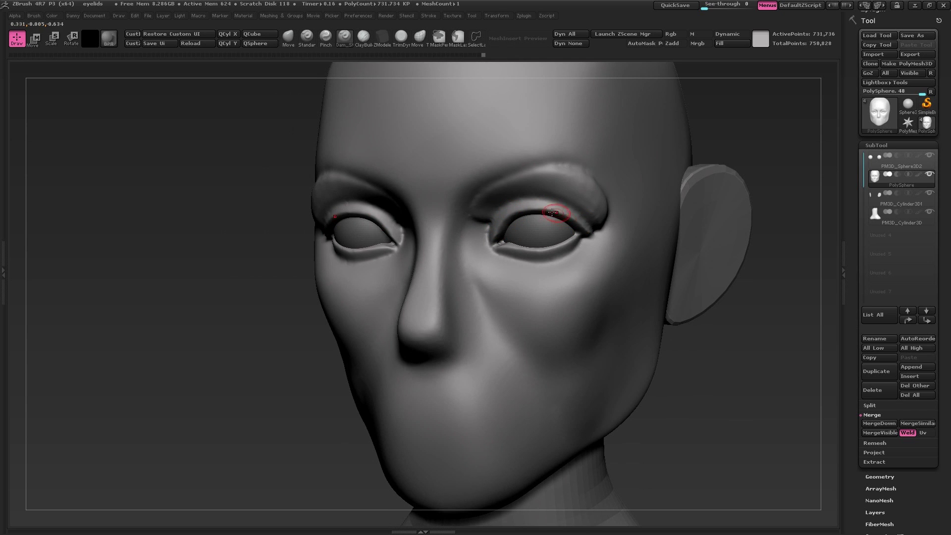
pyautogui.keyDown('shift'); pyautogui.moveTo(557, 237); pyautogui.dragTo(505, 255); pyautogui.keyUp('shift')
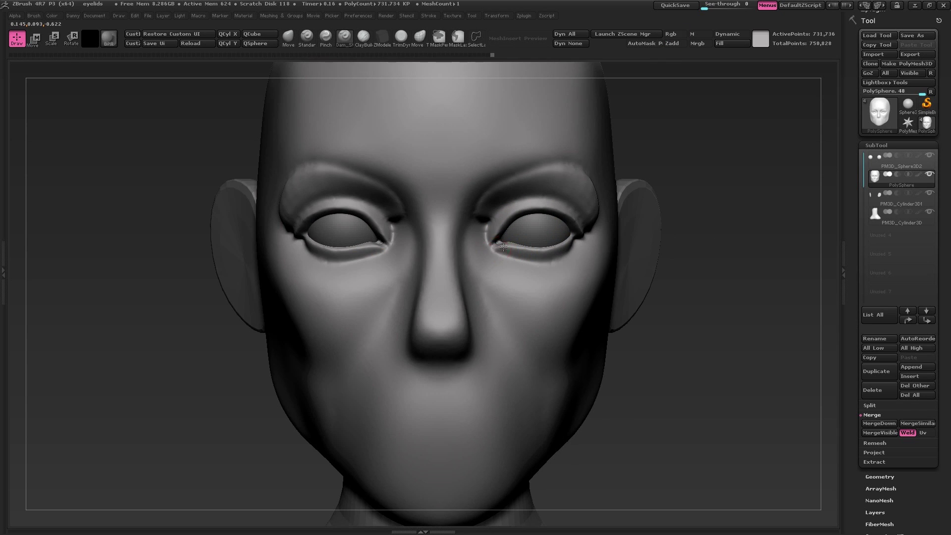
pyautogui.moveTo(571, 236); pyautogui.dragTo(569, 239)
pyautogui.moveTo(569, 238); pyautogui.dragTo(528, 240, button='right')
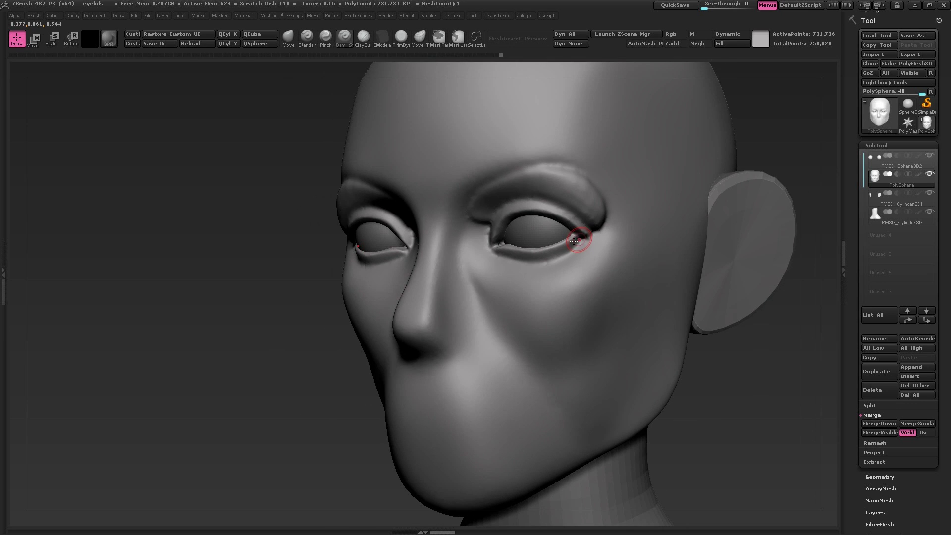
pyautogui.moveTo(581, 238); pyautogui.dragTo(590, 240)
# Build up the area around the eyelids and outer eye corners with the ClayBuildup brush
pyautogui.keyDown('alt'); pyautogui.moveTo(591, 240); pyautogui.dragTo(525, 238, button='right'); pyautogui.keyUp('alt')
pyautogui.moveTo(525, 237)
pyautogui.keyDown('shift'); pyautogui.mouseDown(button='right')
pyautogui.moveTo(576, 241)
pyautogui.moveTo(538, 249)
pyautogui.moveTo(495, 243)
pyautogui.moveTo(505, 231)
pyautogui.moveTo(471, 235)
pyautogui.moveTo(476, 246)
pyautogui.moveTo(554, 219)
pyautogui.mouseUp(button='right'); pyautogui.keyUp('shift')
pyautogui.rightClick(495, 243)
pyautogui.moveTo(508, 235)
pyautogui.mouseDown()
pyautogui.moveTo(452, 276)
pyautogui.moveTo(457, 268)
pyautogui.mouseUp()
pyautogui.keyDown('shift'); pyautogui.moveTo(686, 287); pyautogui.dragTo(739, 295); pyautogui.keyUp('shift')
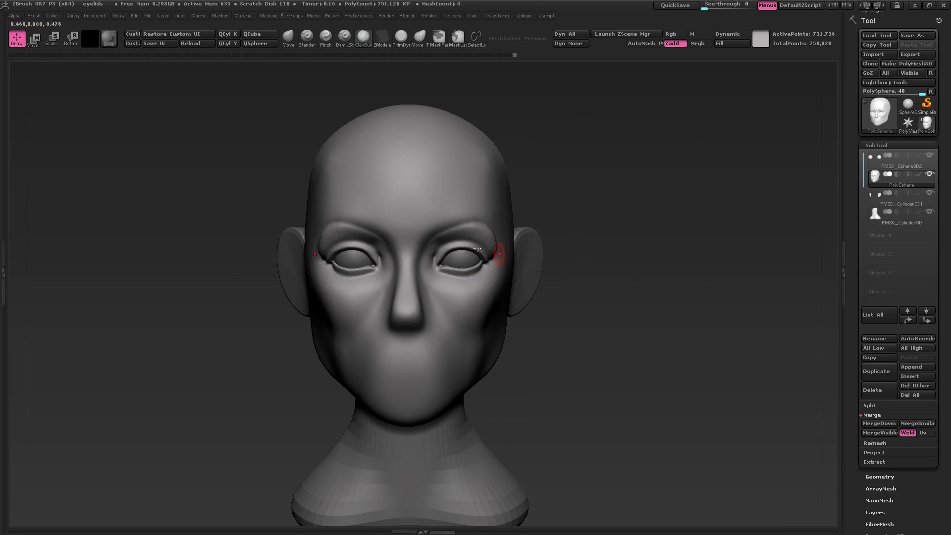
# Check the head's wireframe and retopologize it with ZRemesher using the Same polygon count option
pyautogui.keyDown('alt'); pyautogui.moveTo(461, 248); pyautogui.dragTo(508, 283, button='right'); pyautogui.keyUp('alt')
pyautogui.hotkey('shift', 'f')
pyautogui.hotkey('shift', 'f')
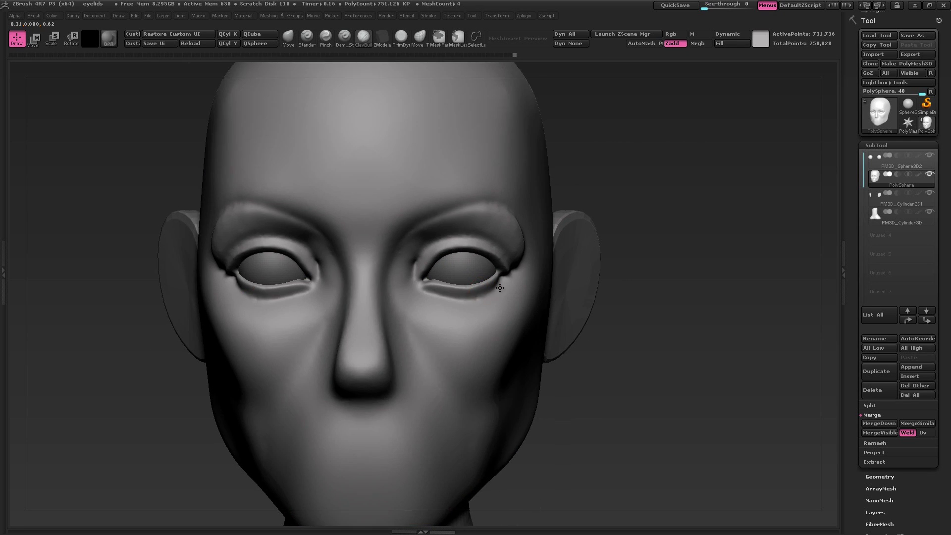
pyautogui.keyDown('alt'); pyautogui.moveTo(505, 284); pyautogui.dragTo(448, 249); pyautogui.keyUp('alt')
pyautogui.keyDown('alt'); pyautogui.moveTo(478, 255); pyautogui.dragTo(503, 241, button='right'); pyautogui.keyUp('alt')
pyautogui.press('1')
pyautogui.press('2')
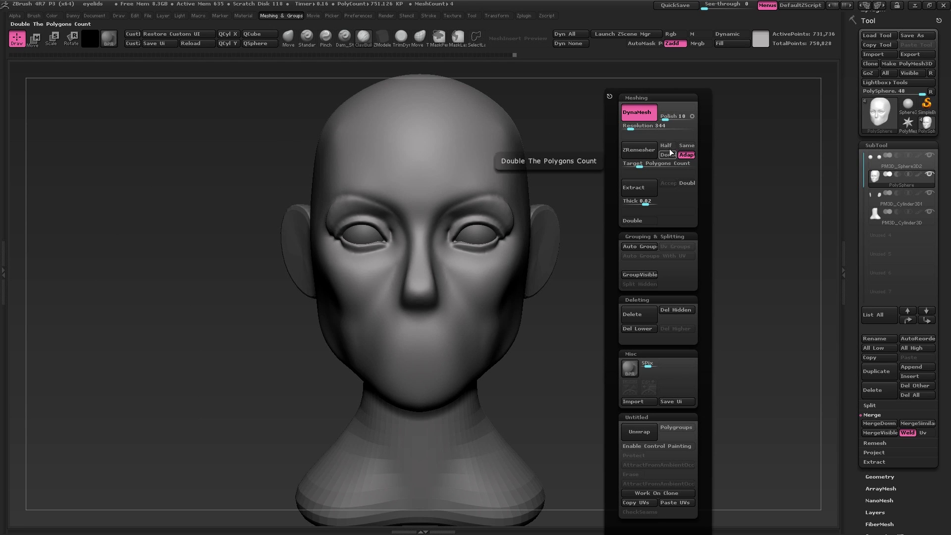
pyautogui.click(685, 146)
pyautogui.click(640, 150)
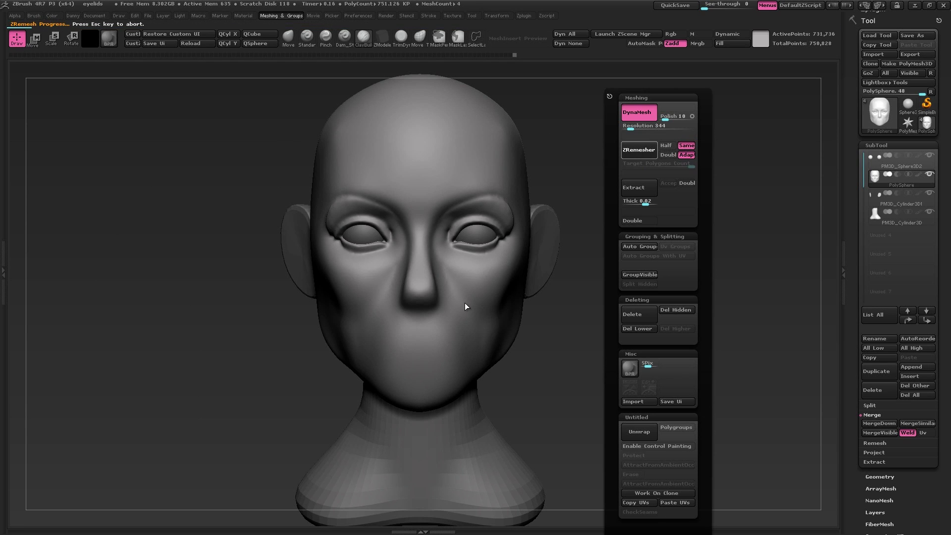